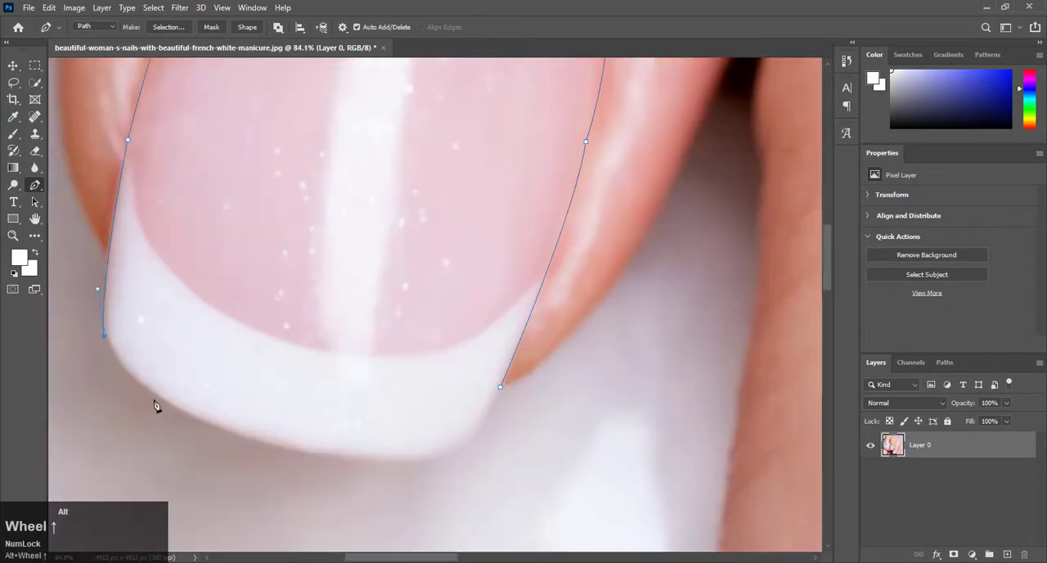
Trace the white tip of the uppermost nail with the Pen tool and close its path.
{"action": "left_click_drag", "start_coordinate": [180, 409], "coordinate": [246, 445]}
{"action": "left_click", "coordinate": [180, 411], "text": "alt"}
{"action": "left_click_drag", "start_coordinate": [375, 460], "coordinate": [468, 448]}
{"action": "left_click", "coordinate": [376, 460], "text": "alt"}
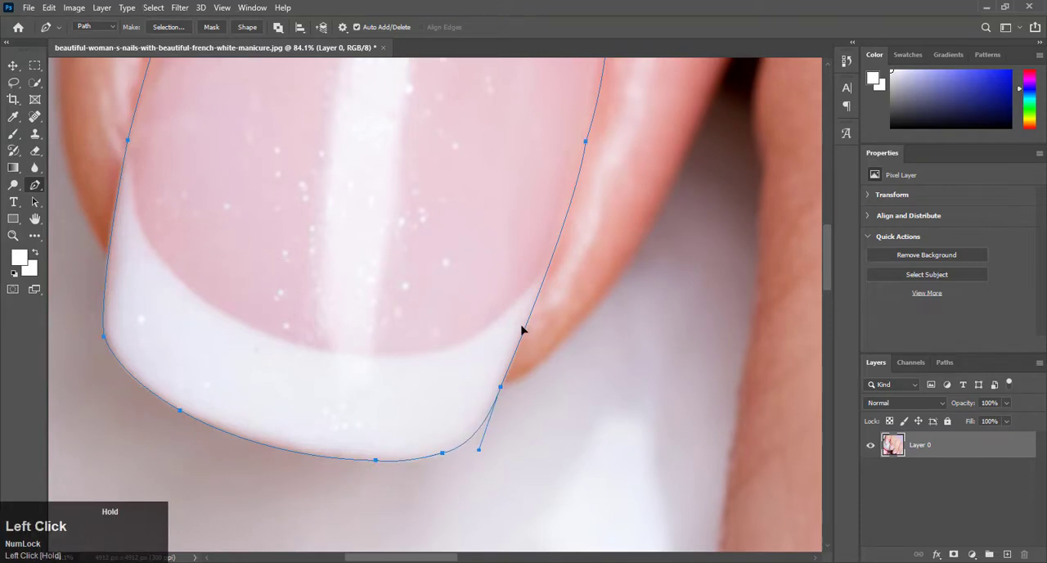
Start a path on the second nail and trace its left side and the curve along the cuticle.
{"action": "scroll", "coordinate": [631, 413], "scroll_direction": "down", "scroll_amount": 3}
{"action": "scroll", "coordinate": [743, 402], "scroll_direction": "down", "scroll_amount": 5}
{"action": "scroll", "coordinate": [548, 465], "scroll_direction": "up", "scroll_amount": 2}
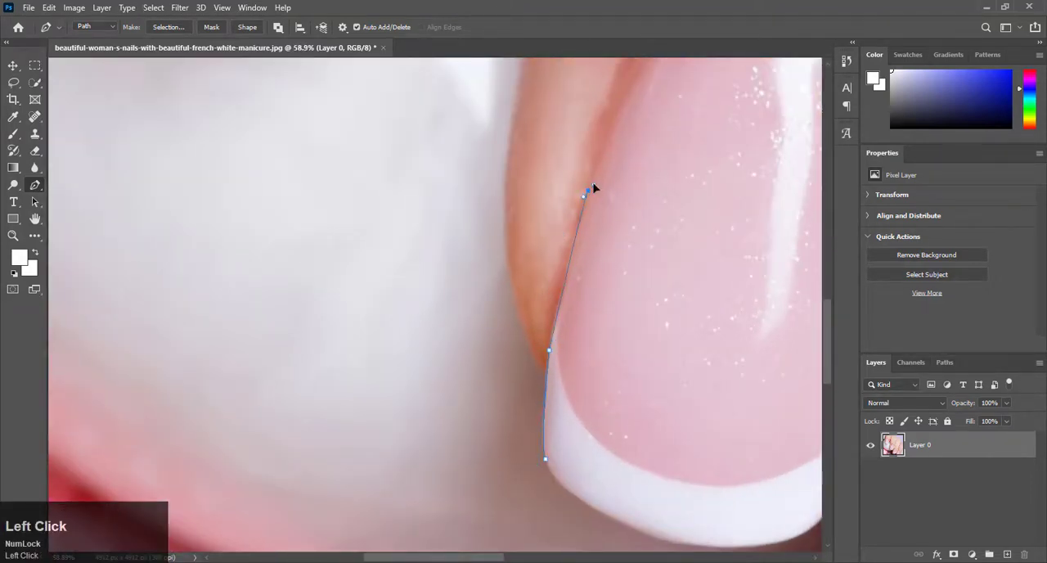
{"action": "left_click", "coordinate": [588, 191], "text": "alt"}
{"action": "scroll", "coordinate": [676, 378], "scroll_direction": "up", "scroll_amount": 5}
{"action": "left_click_drag", "start_coordinate": [638, 213], "coordinate": [666, 170]}
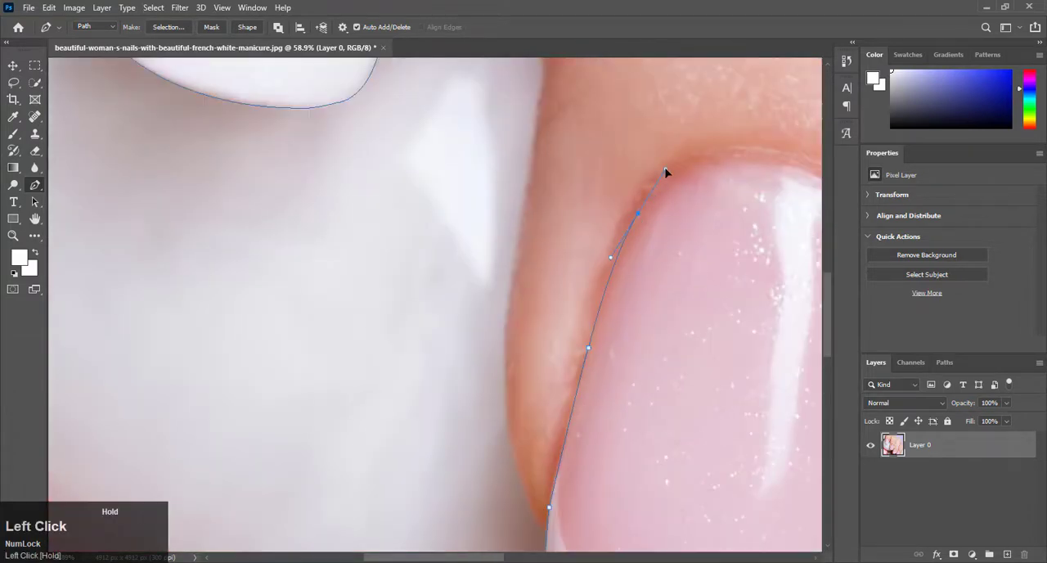
{"action": "left_click", "coordinate": [638, 214], "text": "alt"}
{"action": "scroll", "coordinate": [697, 244], "scroll_direction": "left", "scroll_amount": 2}
{"action": "scroll", "coordinate": [697, 247], "scroll_direction": "right", "scroll_amount": 3}
{"action": "left_click_drag", "start_coordinate": [566, 159], "coordinate": [631, 158]}
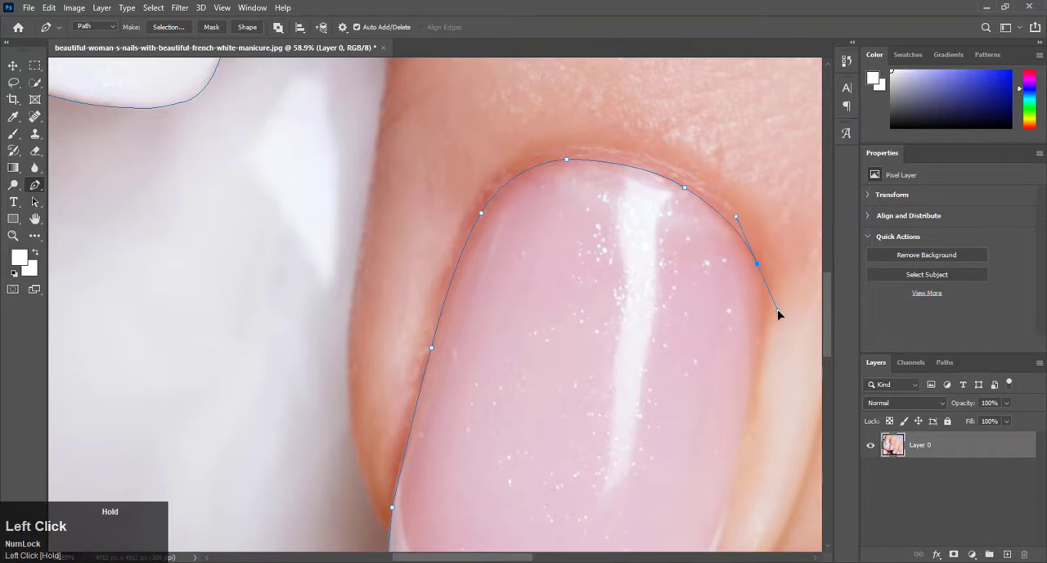
Continue the second nail's path down its right side toward the white tip.
{"action": "scroll", "coordinate": [778, 313], "scroll_direction": "down", "scroll_amount": 2}
{"action": "left_click_drag", "start_coordinate": [756, 286], "coordinate": [720, 388]}
{"action": "left_click", "coordinate": [757, 286], "text": "alt"}
{"action": "scroll", "coordinate": [753, 299], "scroll_direction": "down", "scroll_amount": 1}
{"action": "left_click", "coordinate": [727, 365], "text": "alt"}
{"action": "scroll", "coordinate": [715, 372], "scroll_direction": "down", "scroll_amount": 2}
{"action": "scroll", "coordinate": [694, 379], "scroll_direction": "up", "scroll_amount": 1}
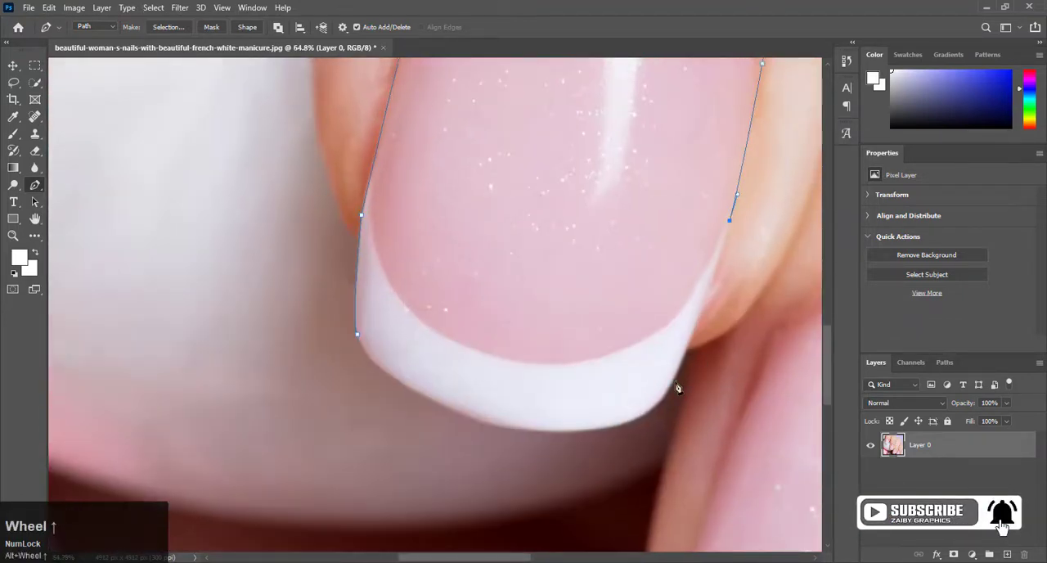
Trace the curved white tip of the second nail to complete its outline.
{"action": "left_click", "coordinate": [670, 387]}
{"action": "left_click_drag", "start_coordinate": [600, 427], "coordinate": [546, 432]}
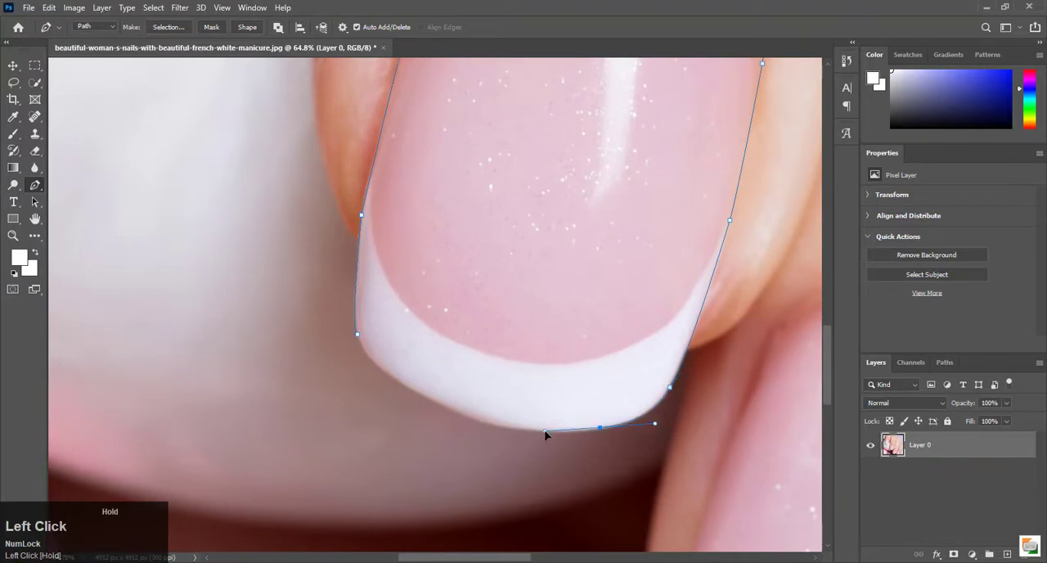
{"action": "key", "text": "ctrl+z"}
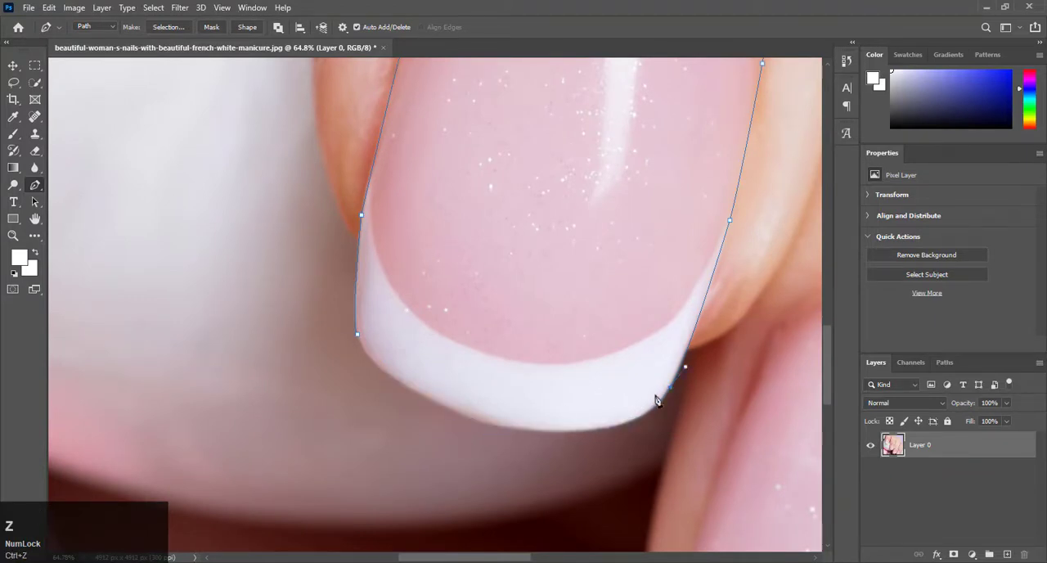
{"action": "left_click_drag", "start_coordinate": [587, 429], "coordinate": [516, 431]}
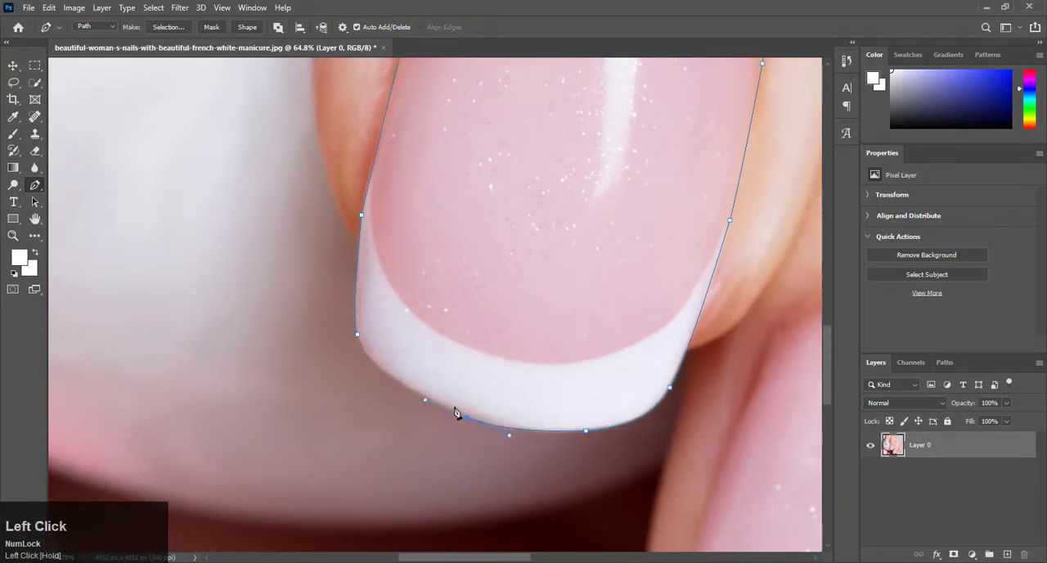
{"action": "left_click_drag", "start_coordinate": [374, 363], "coordinate": [361, 320]}
{"action": "left_click", "coordinate": [374, 363], "text": "alt"}
Start a path on the third nail and trace its left side and cuticle curve.
{"action": "scroll", "coordinate": [498, 404], "scroll_direction": "down", "scroll_amount": 6}
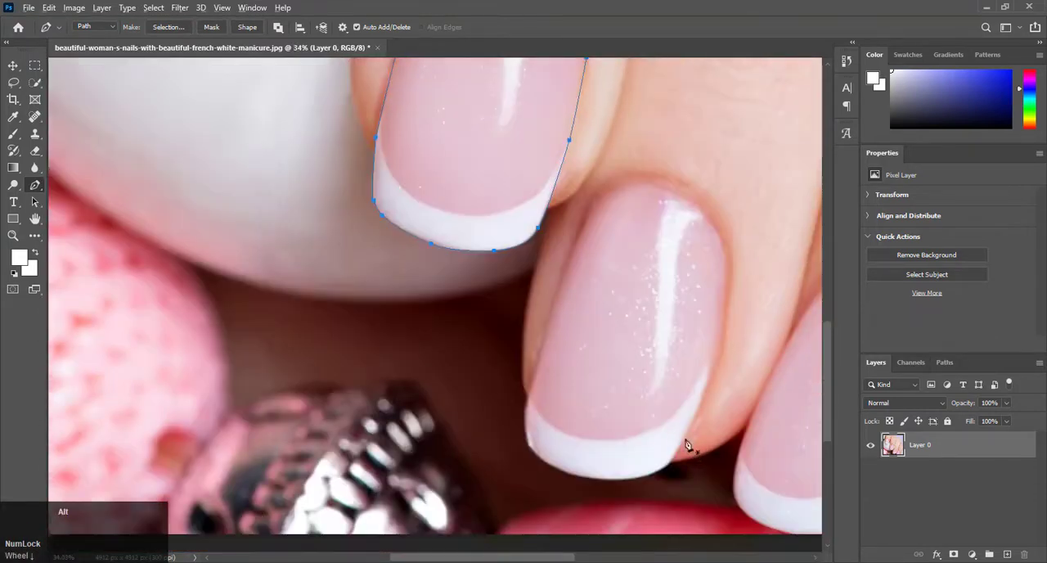
{"action": "scroll", "coordinate": [685, 446], "scroll_direction": "up", "scroll_amount": 1}
{"action": "left_click", "coordinate": [513, 396]}
{"action": "scroll", "coordinate": [568, 224], "scroll_direction": "up", "scroll_amount": 2}
{"action": "left_click_drag", "start_coordinate": [566, 218], "coordinate": [580, 194]}
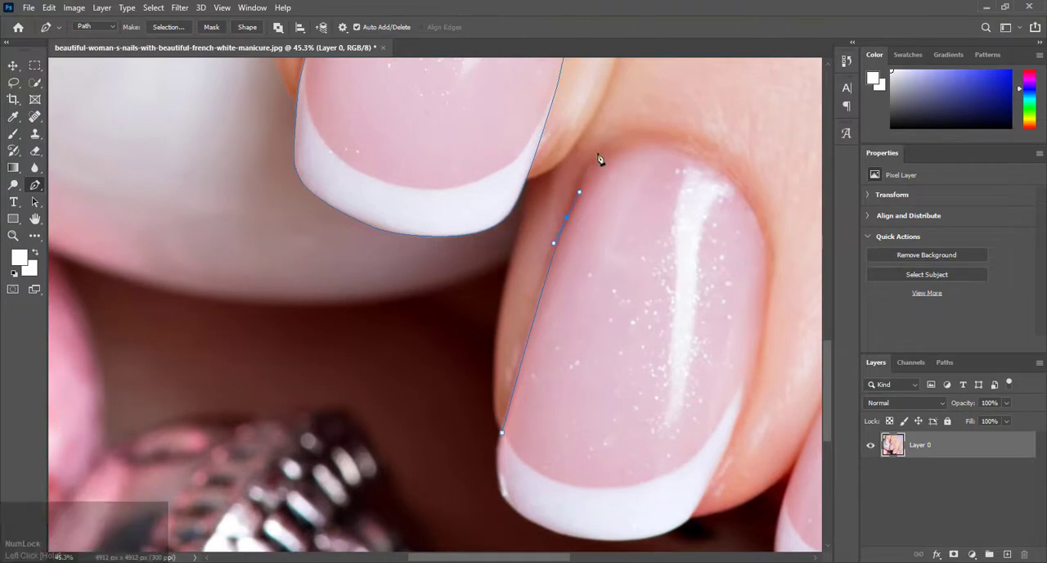
{"action": "left_click", "coordinate": [566, 217], "text": "alt"}
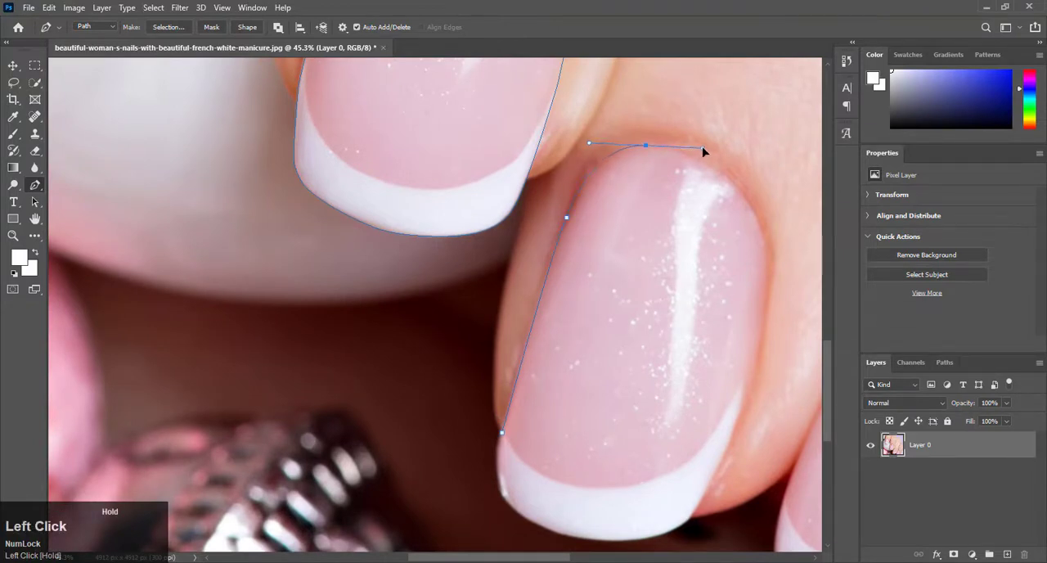
{"action": "left_click_drag", "start_coordinate": [703, 150], "coordinate": [703, 150]}
{"action": "left_click", "coordinate": [647, 144], "text": "alt"}
Continue the third nail's path down its right side to the start of the white tip.
{"action": "left_click_drag", "start_coordinate": [771, 296], "coordinate": [761, 294]}
{"action": "scroll", "coordinate": [762, 294], "scroll_direction": "down", "scroll_amount": 2}
{"action": "left_click_drag", "start_coordinate": [743, 342], "coordinate": [719, 417]}
{"action": "left_click", "coordinate": [743, 342], "text": "alt"}
{"action": "scroll", "coordinate": [723, 444], "scroll_direction": "up", "scroll_amount": 7}
Trace the white tip of the third nail and close its path at the starting anchor.
{"action": "left_click_drag", "start_coordinate": [681, 460], "coordinate": [616, 530]}
{"action": "key", "text": "ctrl+z"}
{"action": "left_click_drag", "start_coordinate": [516, 510], "coordinate": [416, 507]}
{"action": "left_click_drag", "start_coordinate": [370, 481], "coordinate": [332, 455]}
{"action": "left_click_drag", "start_coordinate": [297, 425], "coordinate": [275, 391]}
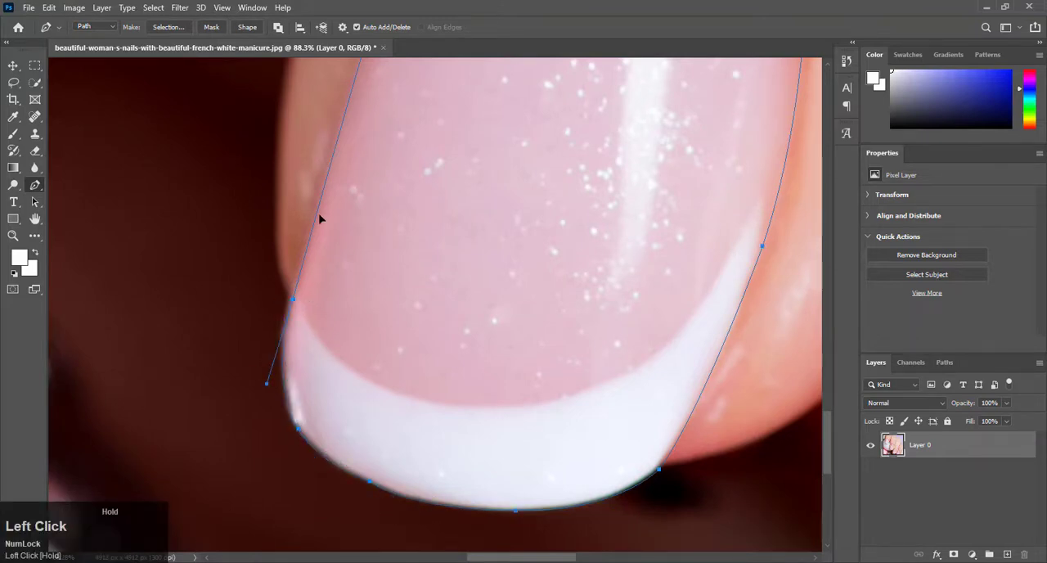
{"action": "left_click_drag", "start_coordinate": [320, 218], "coordinate": [320, 219]}
Start a path at the fourth nail's tip and trace the lower part of its left side.
{"action": "scroll", "coordinate": [320, 245], "scroll_direction": "down", "scroll_amount": 11}
{"action": "scroll", "coordinate": [565, 376], "scroll_direction": "up", "scroll_amount": 4}
{"action": "scroll", "coordinate": [565, 376], "scroll_direction": "down", "scroll_amount": 2}
{"action": "scroll", "coordinate": [566, 377], "scroll_direction": "up", "scroll_amount": 3}
{"action": "left_click", "coordinate": [448, 397]}
{"action": "scroll", "coordinate": [460, 371], "scroll_direction": "up", "scroll_amount": 6}
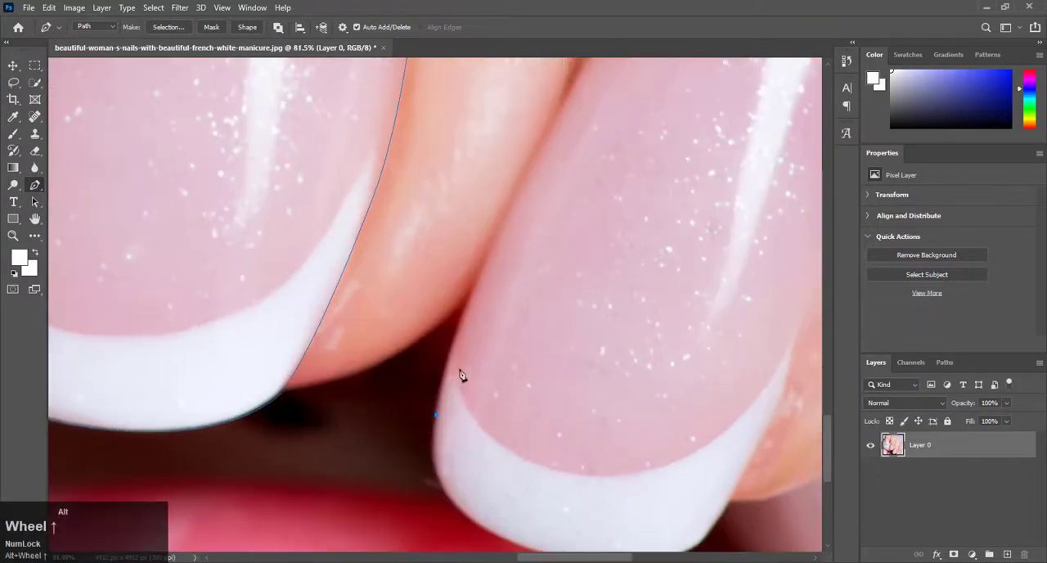
{"action": "left_click_drag", "start_coordinate": [513, 199], "coordinate": [538, 155]}
{"action": "left_click_drag", "start_coordinate": [574, 107], "coordinate": [572, 103]}
{"action": "scroll", "coordinate": [593, 151], "scroll_direction": "up", "scroll_amount": 3}
{"action": "left_click", "coordinate": [515, 388], "text": "alt"}
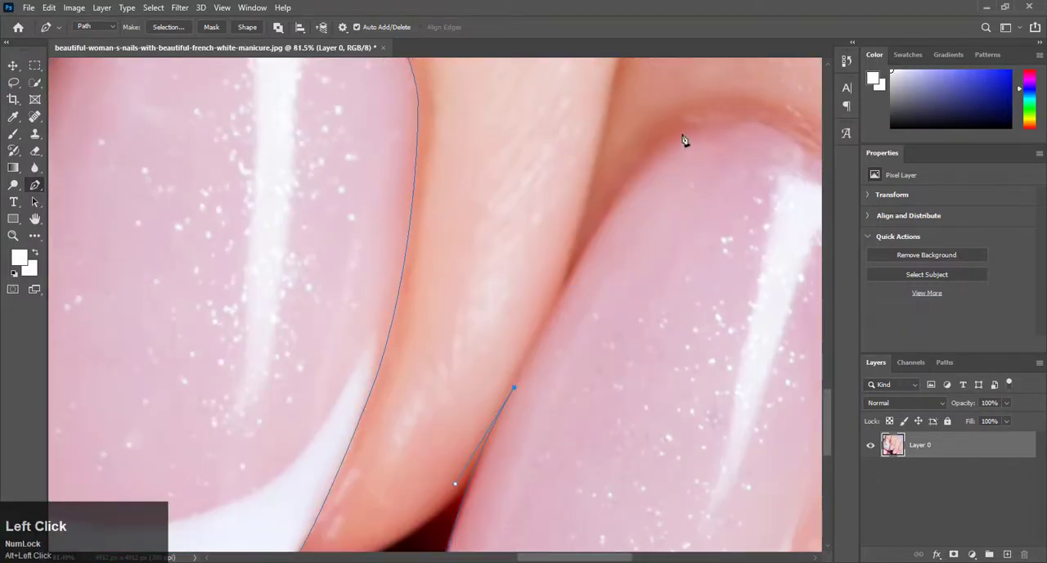
Extend the fourth nail's path along its upper left side and around the cuticle.
{"action": "left_click_drag", "start_coordinate": [652, 157], "coordinate": [652, 158]}
{"action": "scroll", "coordinate": [647, 139], "scroll_direction": "right", "scroll_amount": 2}
{"action": "left_click_drag", "start_coordinate": [625, 121], "coordinate": [694, 112]}
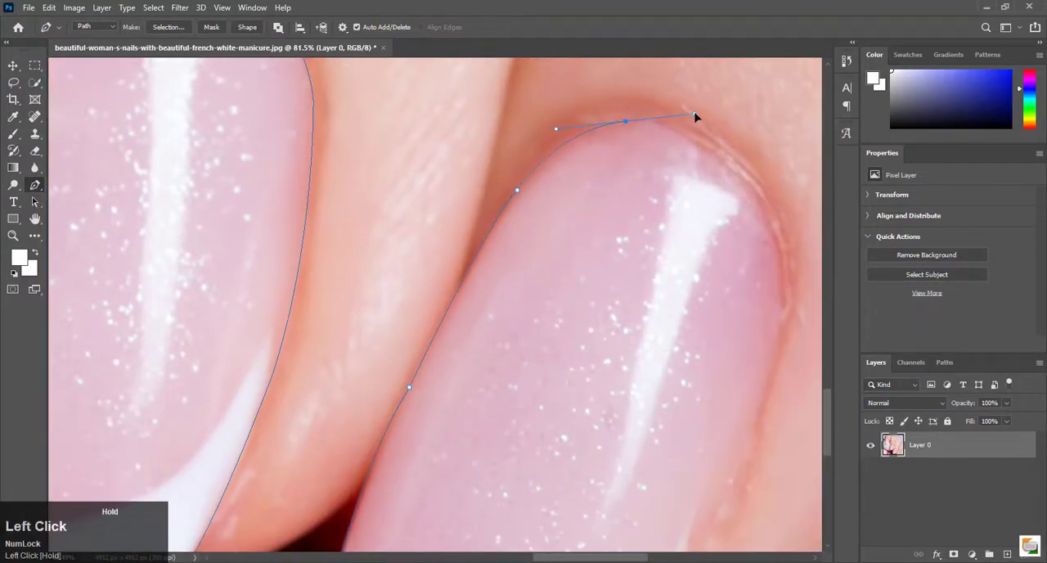
{"action": "left_click_drag", "start_coordinate": [738, 180], "coordinate": [643, 466]}
{"action": "key", "text": "ctrl+z"}
{"action": "left_click", "coordinate": [626, 122], "text": "alt"}
{"action": "scroll", "coordinate": [773, 204], "scroll_direction": "down", "scroll_amount": 1}
{"action": "left_click", "coordinate": [740, 127], "text": "alt"}
Continue the fourth nail's path down its right side toward the white tip.
{"action": "scroll", "coordinate": [743, 155], "scroll_direction": "right", "scroll_amount": 1}
{"action": "left_click", "coordinate": [743, 247], "text": "alt"}
{"action": "scroll", "coordinate": [736, 270], "scroll_direction": "down", "scroll_amount": 1}
{"action": "scroll", "coordinate": [685, 346], "scroll_direction": "down", "scroll_amount": 1}
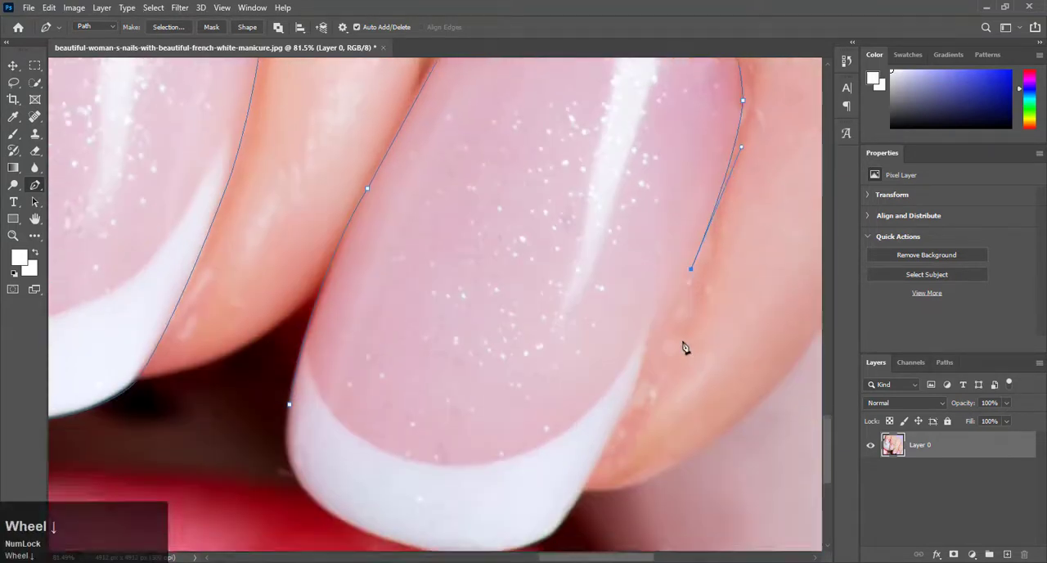
{"action": "left_click_drag", "start_coordinate": [604, 397], "coordinate": [543, 425]}
{"action": "left_click", "coordinate": [606, 397], "text": "alt"}
{"action": "scroll", "coordinate": [600, 399], "scroll_direction": "down", "scroll_amount": 1}
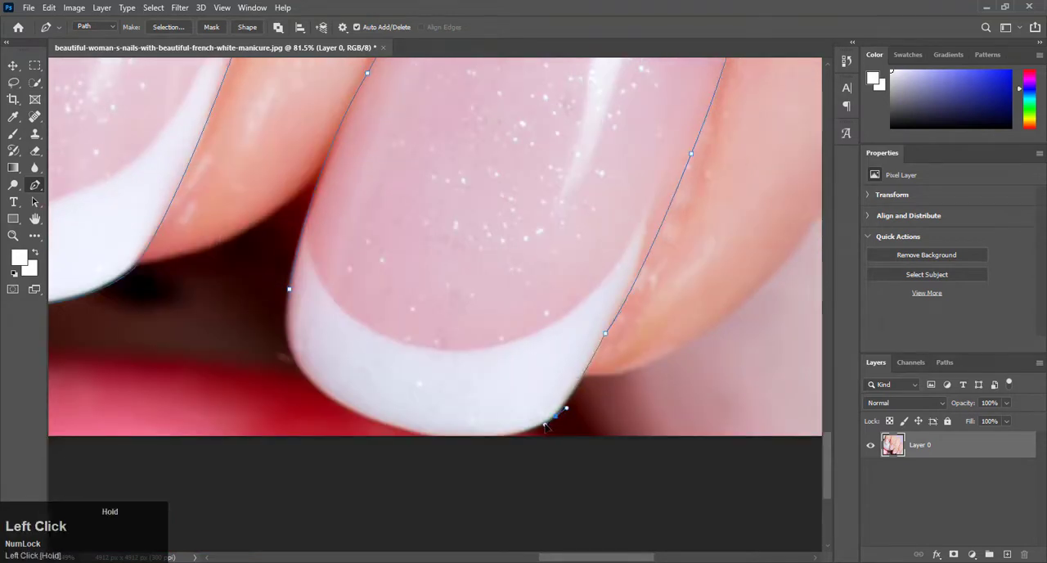
Trace the white tip of the fourth nail along the image's lower edge and close its path.
{"action": "left_click", "coordinate": [554, 417], "text": "alt"}
{"action": "left_click_drag", "start_coordinate": [425, 435], "coordinate": [363, 410]}
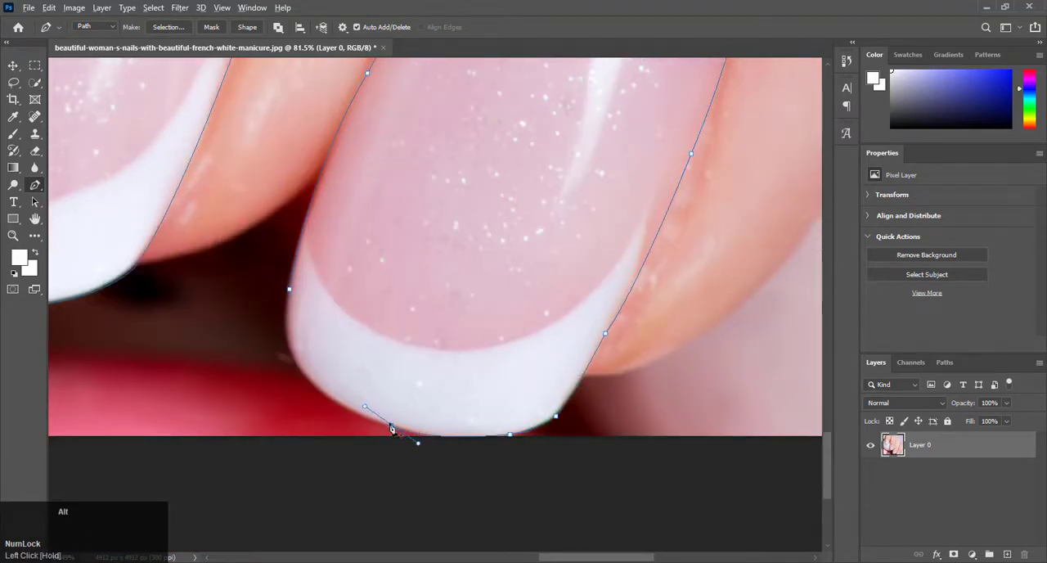
{"action": "left_click", "coordinate": [391, 427], "text": "alt"}
{"action": "left_click", "coordinate": [310, 380]}
{"action": "left_click", "coordinate": [310, 380], "text": "alt"}
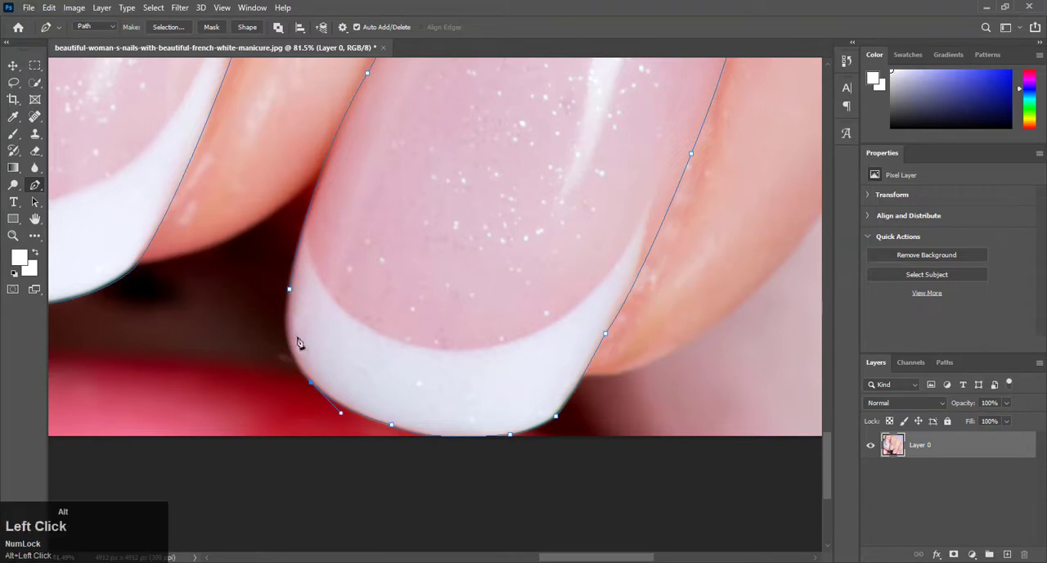
{"action": "left_click_drag", "start_coordinate": [292, 366], "coordinate": [287, 256]}
{"action": "key", "text": "ctrl+z"}
{"action": "scroll", "coordinate": [302, 305], "scroll_direction": "up", "scroll_amount": 5}
{"action": "left_click", "coordinate": [271, 363], "text": "alt"}
{"action": "scroll", "coordinate": [326, 307], "scroll_direction": "down", "scroll_amount": 5}
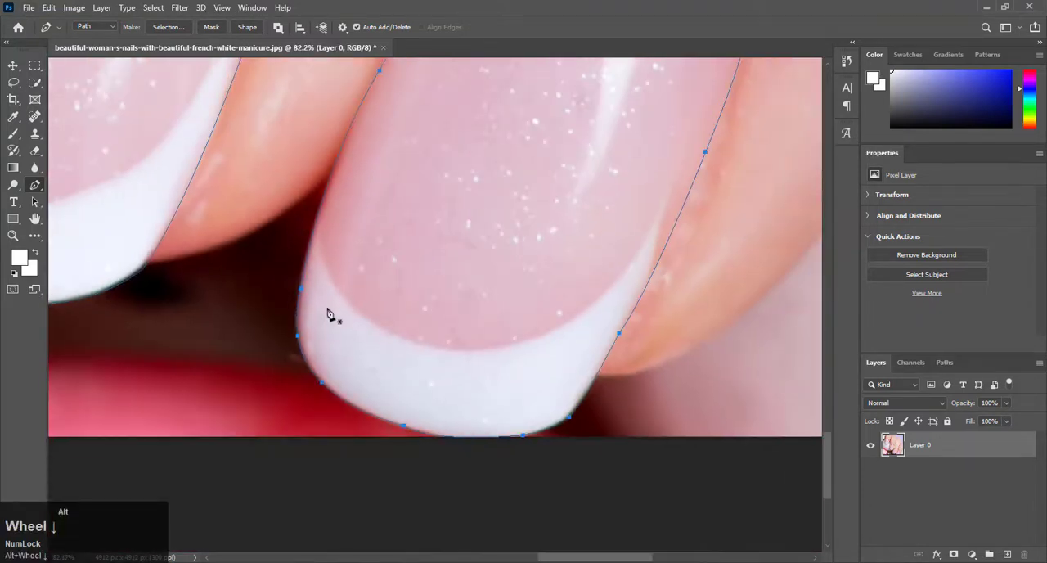
Convert the four nail paths into a selection and add a Gradient Map adjustment layer masked to it.
{"action": "scroll", "coordinate": [442, 329], "scroll_direction": "down", "scroll_amount": 8}
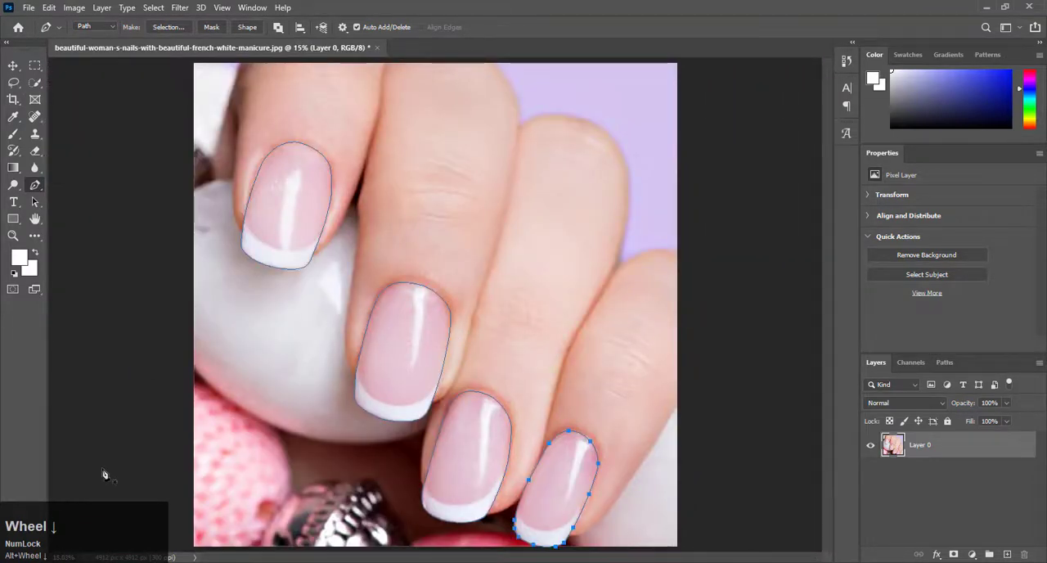
{"action": "key", "text": "ctrl+Return"}
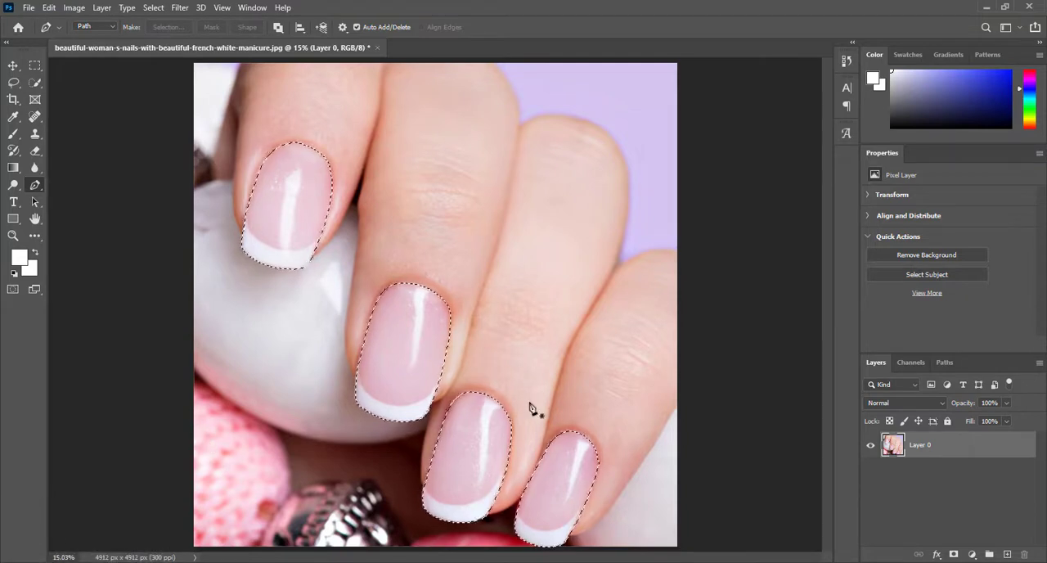
{"action": "scroll", "coordinate": [533, 409], "scroll_direction": "down", "scroll_amount": 2}
{"action": "left_click", "coordinate": [972, 554]}
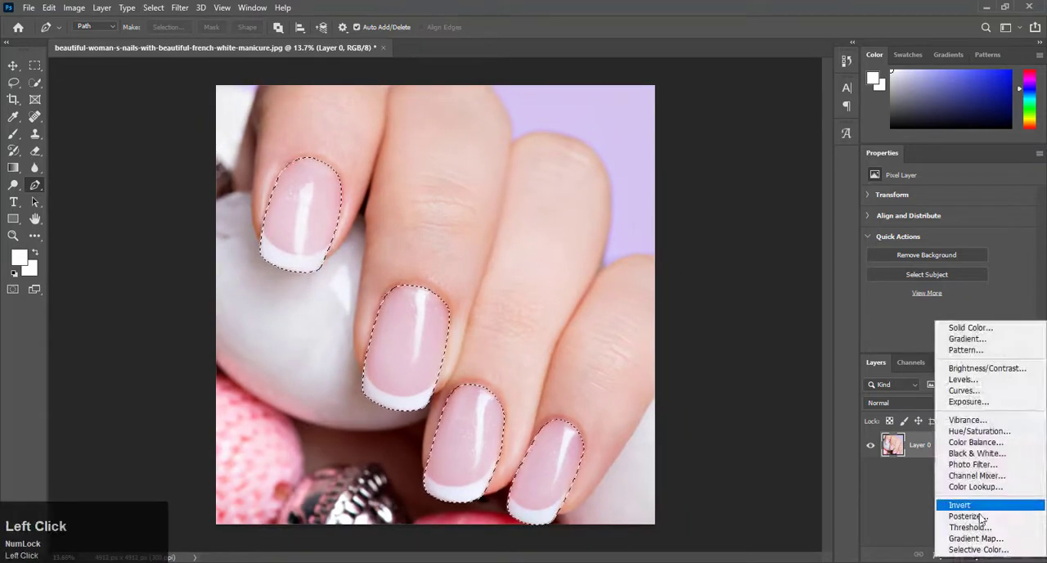
{"action": "left_click", "coordinate": [963, 538]}
Edit the gradient map's gradient and set its starting color stop to dark red 7b0000.
{"action": "left_click", "coordinate": [900, 206]}
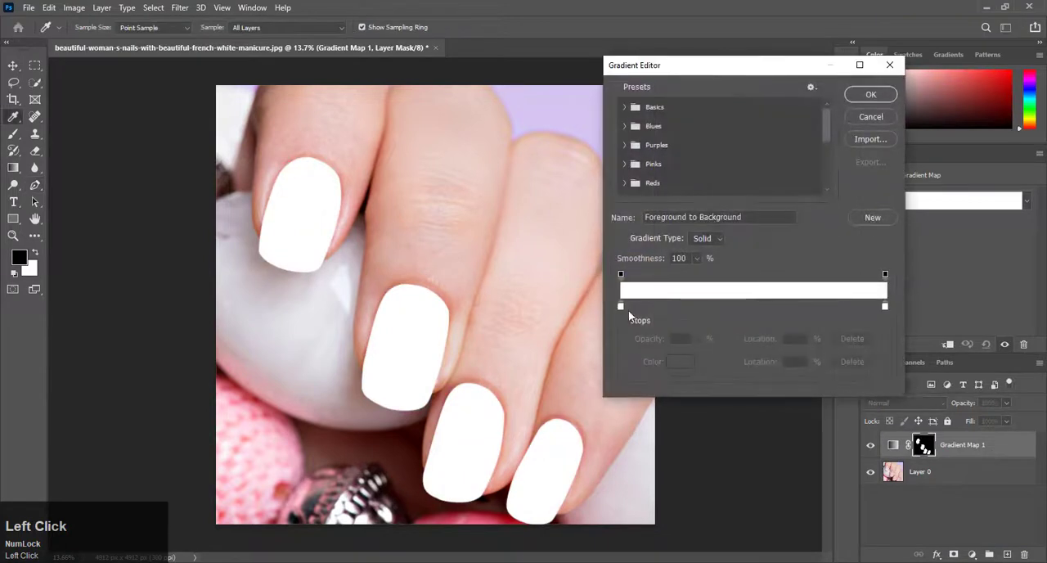
{"action": "double_click", "coordinate": [620, 306]}
{"action": "left_click_drag", "start_coordinate": [785, 221], "coordinate": [806, 206]}
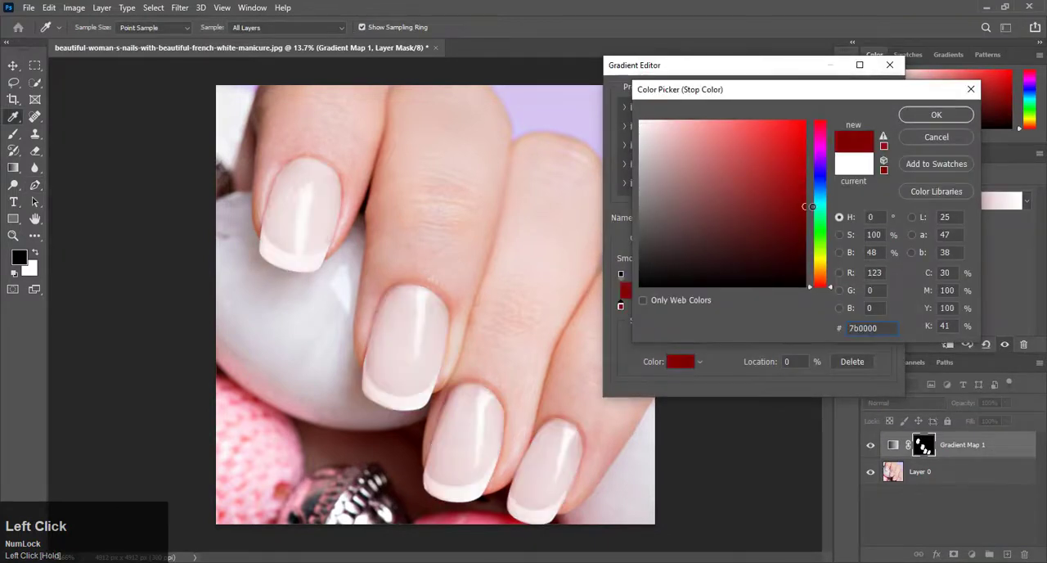
{"action": "left_click", "coordinate": [933, 117]}
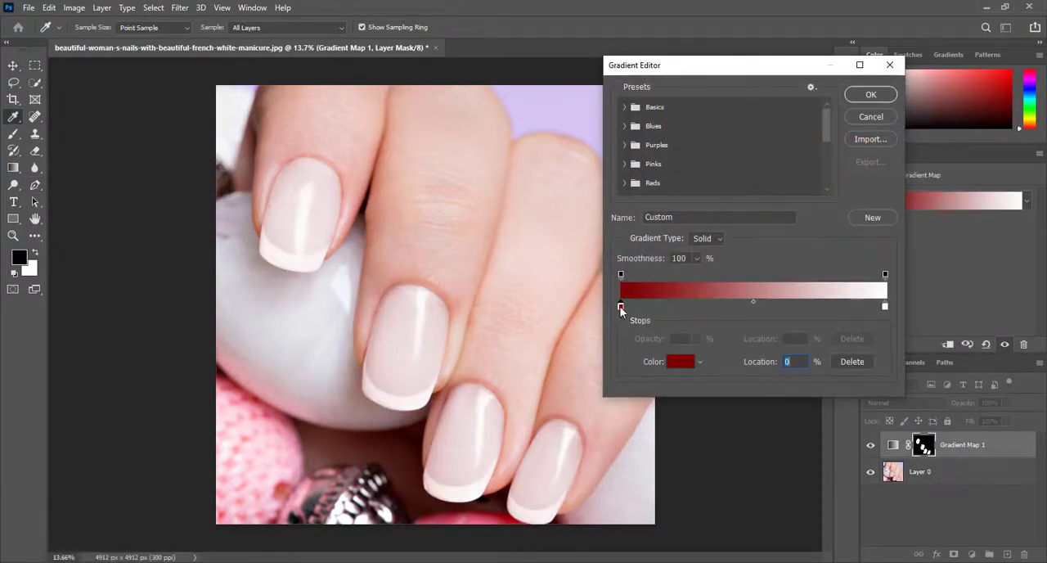
Move the dark red stop toward the white end and place a duplicate at 94%, colored brighter red bf0a0a.
{"action": "left_click_drag", "start_coordinate": [621, 306], "coordinate": [859, 308]}
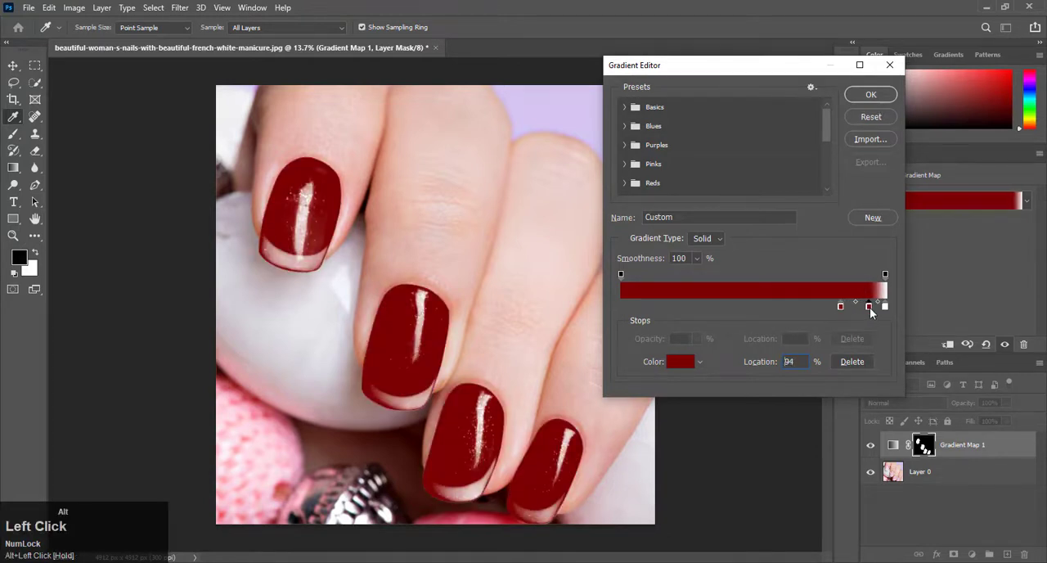
{"action": "double_click", "coordinate": [870, 306]}
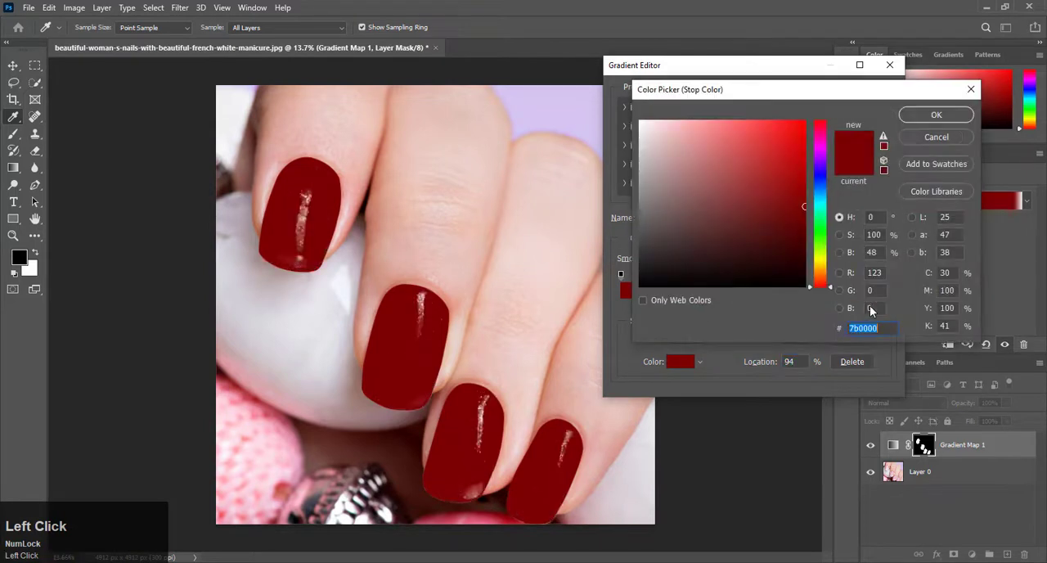
{"action": "left_click", "coordinate": [802, 168]}
{"action": "left_click", "coordinate": [798, 162]}
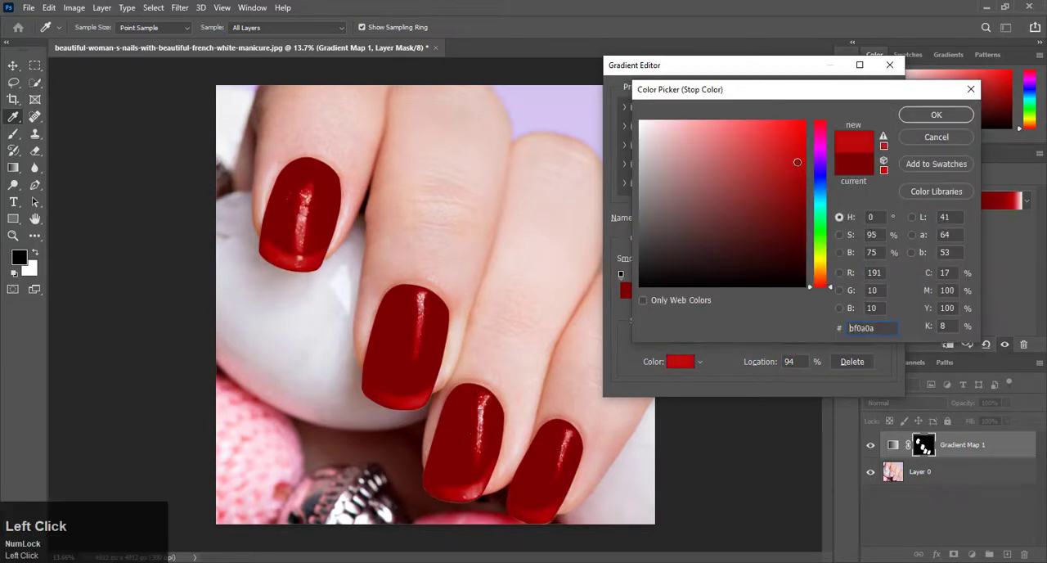
{"action": "left_click", "coordinate": [932, 115]}
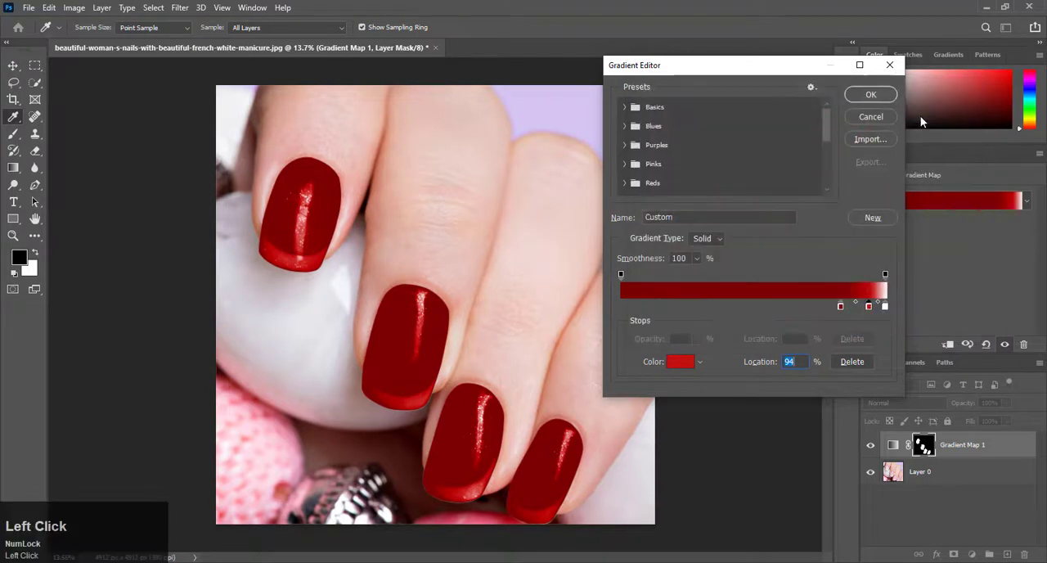
Reposition the two red color stops, placing the brighter red one at 91%.
{"action": "left_click_drag", "start_coordinate": [840, 306], "coordinate": [861, 312]}
{"action": "left_click", "coordinate": [861, 308]}
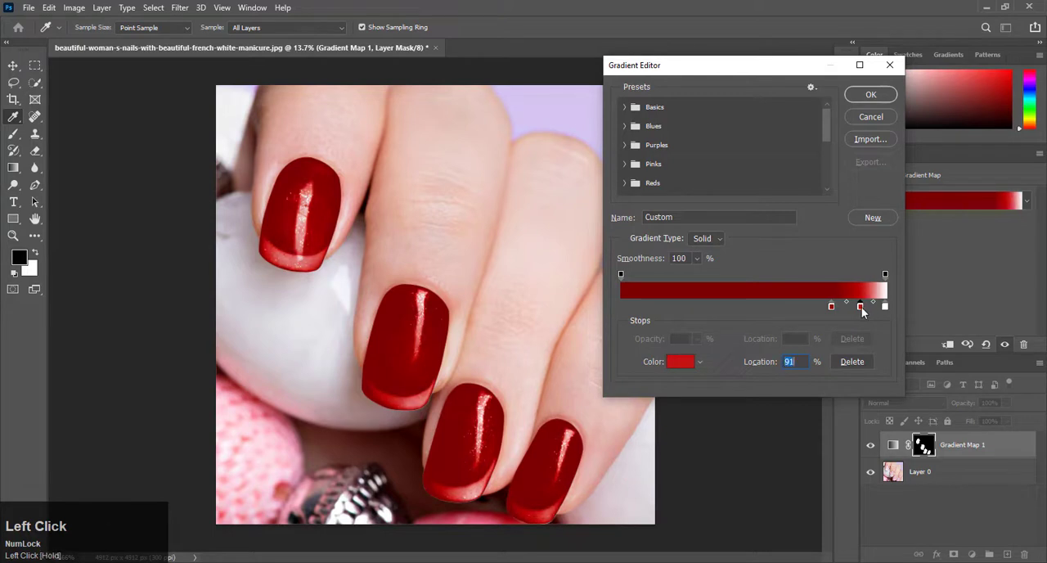
Try pale pink eadcdc on the gradient's end stop and return it to white ffffff.
{"action": "double_click", "coordinate": [885, 306]}
{"action": "left_click", "coordinate": [649, 133]}
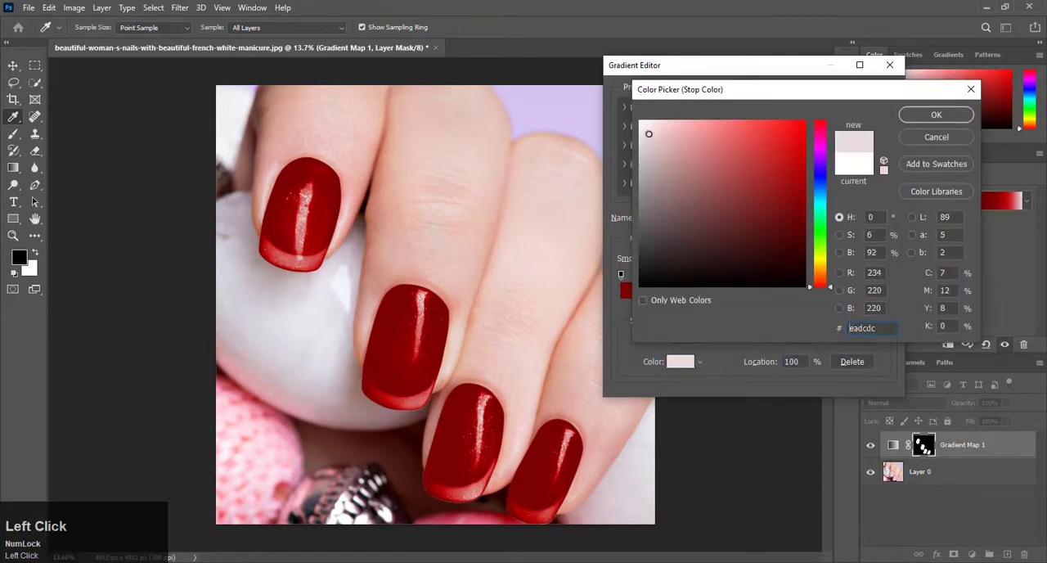
{"action": "left_click_drag", "start_coordinate": [647, 129], "coordinate": [639, 122]}
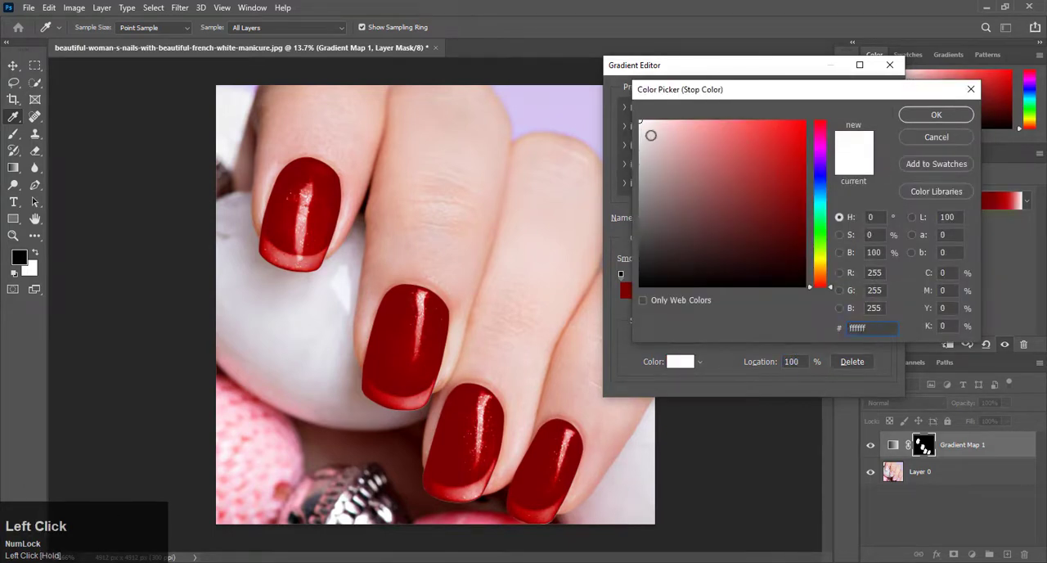
{"action": "left_click", "coordinate": [917, 116]}
Apply the edited gradient to the nails and switch to the Move tool.
{"action": "left_click", "coordinate": [877, 97]}
{"action": "key", "text": "p"}
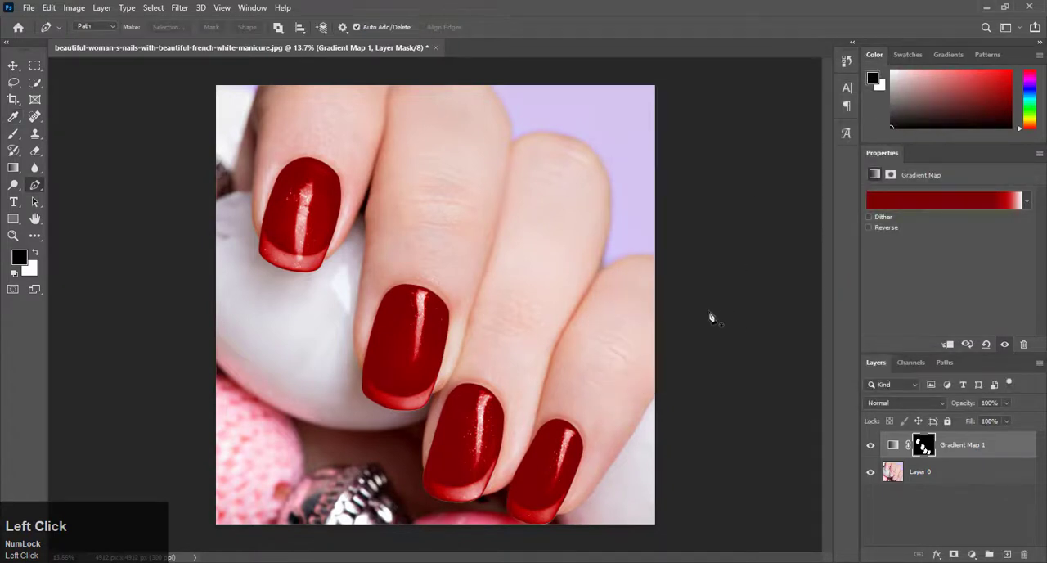
{"action": "left_click", "coordinate": [12, 66]}
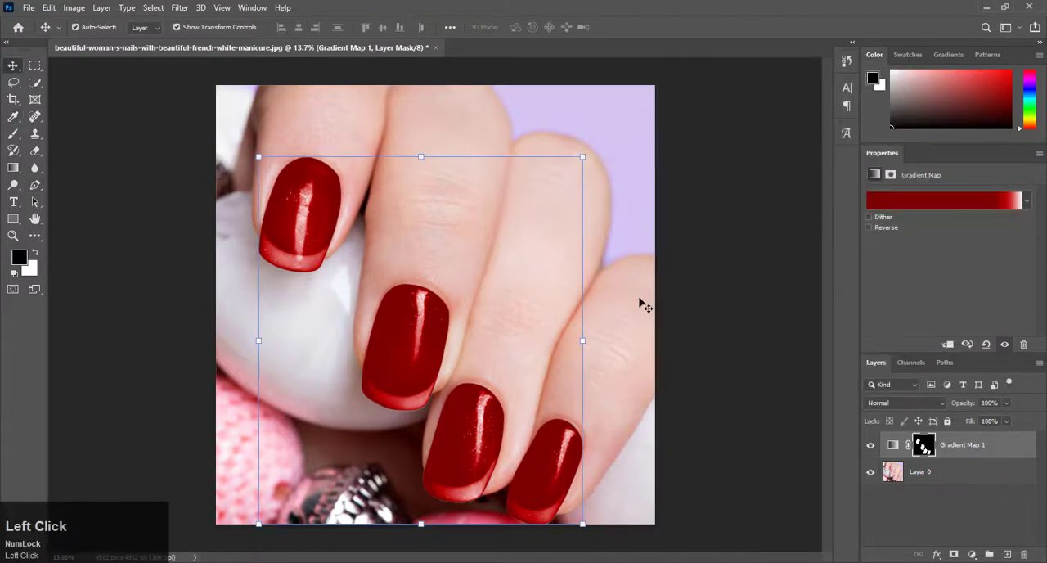
In the Gradient Map layer's Blend If options, split the Underlying Layer white slider to 231 / 255.
{"action": "key", "text": "F9"}
{"action": "left_click", "coordinate": [938, 555]}
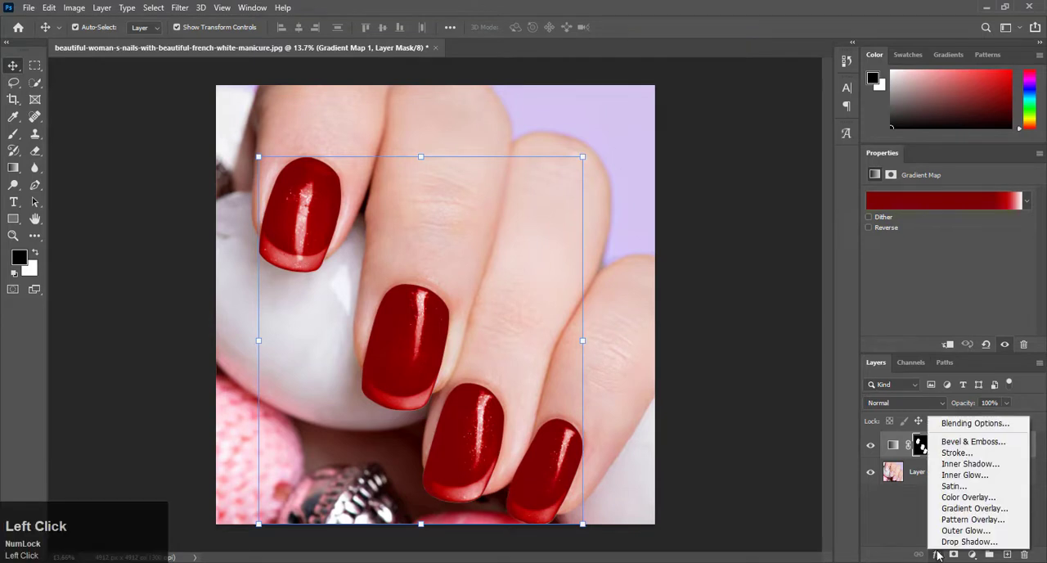
{"action": "left_click", "coordinate": [954, 424]}
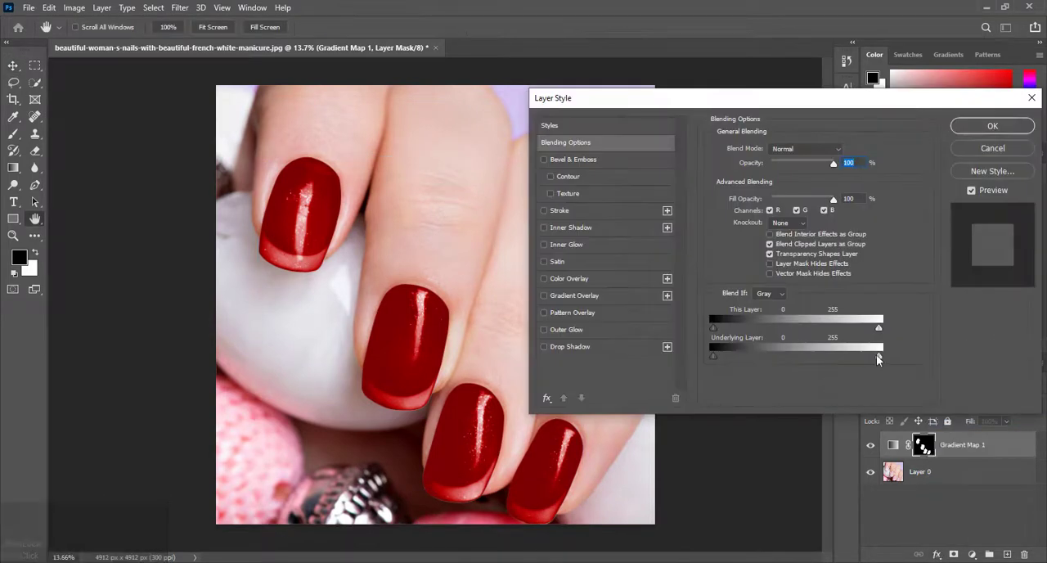
{"action": "left_click", "coordinate": [879, 355], "text": "alt"}
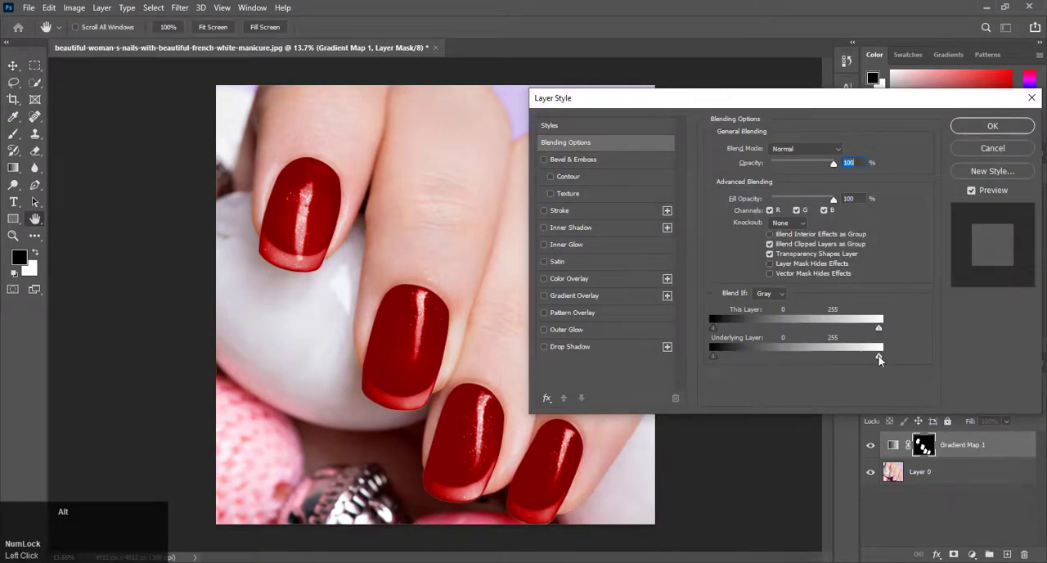
{"action": "mouse_move", "coordinate": [868, 357]}
{"action": "left_mouse_down"}
{"action": "mouse_move", "coordinate": [852, 360]}
{"action": "mouse_move", "coordinate": [887, 359]}
{"action": "mouse_move", "coordinate": [863, 360]}
{"action": "left_mouse_up"}
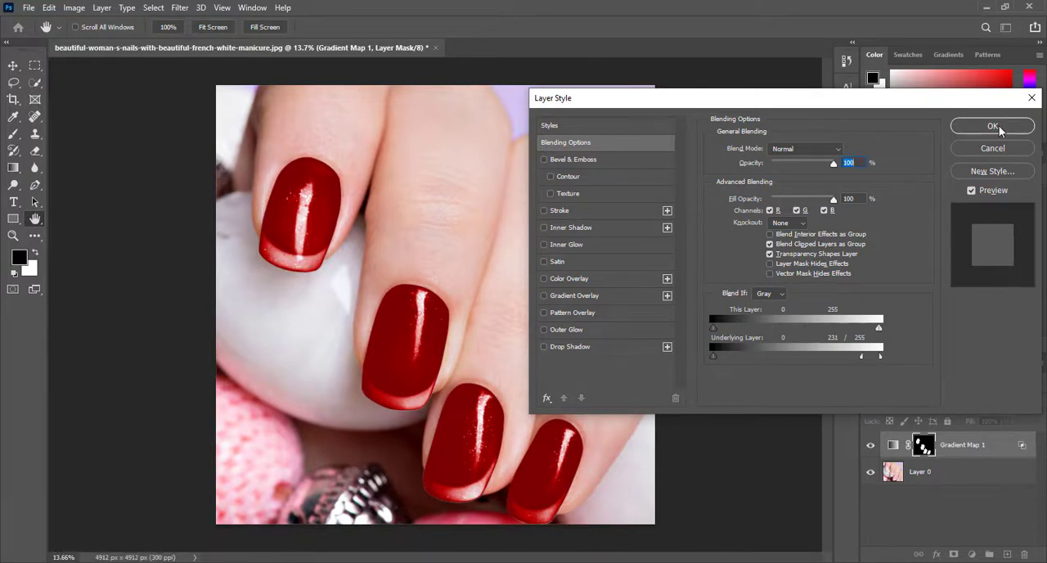
{"action": "left_click", "coordinate": [993, 127]}
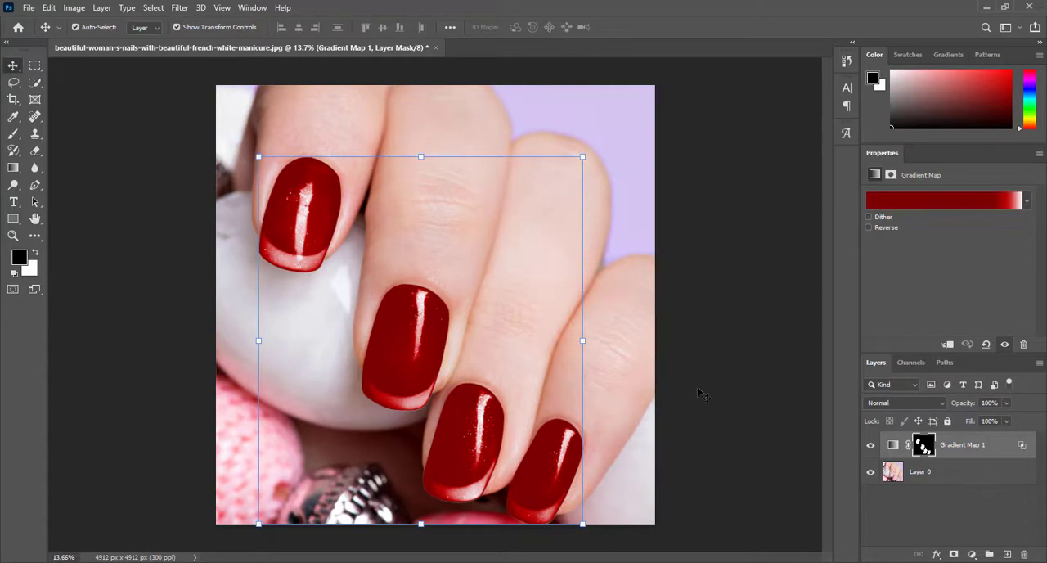
Add a new empty layer above Layer 0 and set the Clone Stamp tool to sample Current & Below.
{"action": "left_click", "coordinate": [972, 485]}
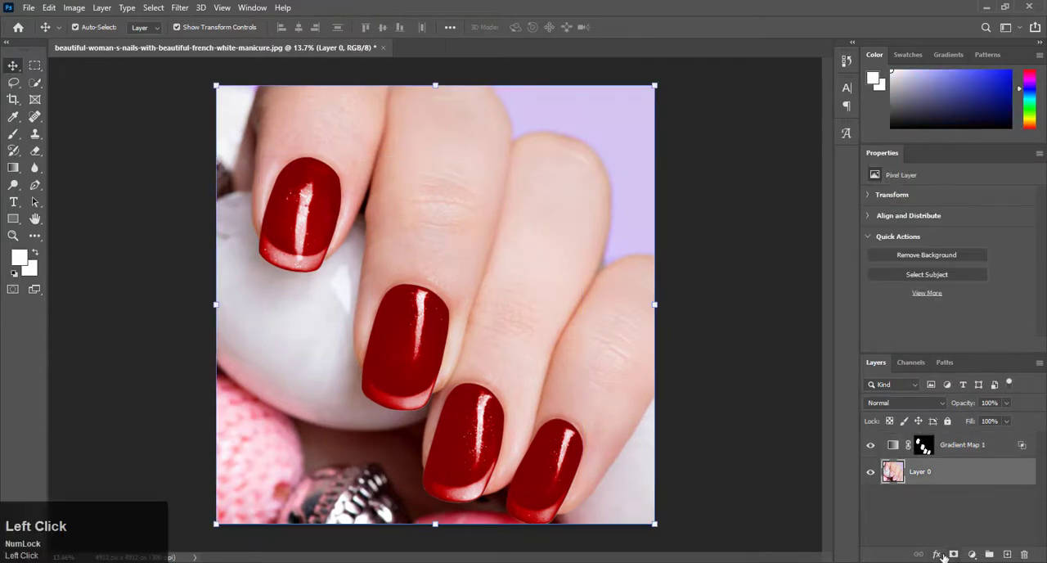
{"action": "left_click", "coordinate": [1008, 554]}
{"action": "right_click", "coordinate": [36, 132]}
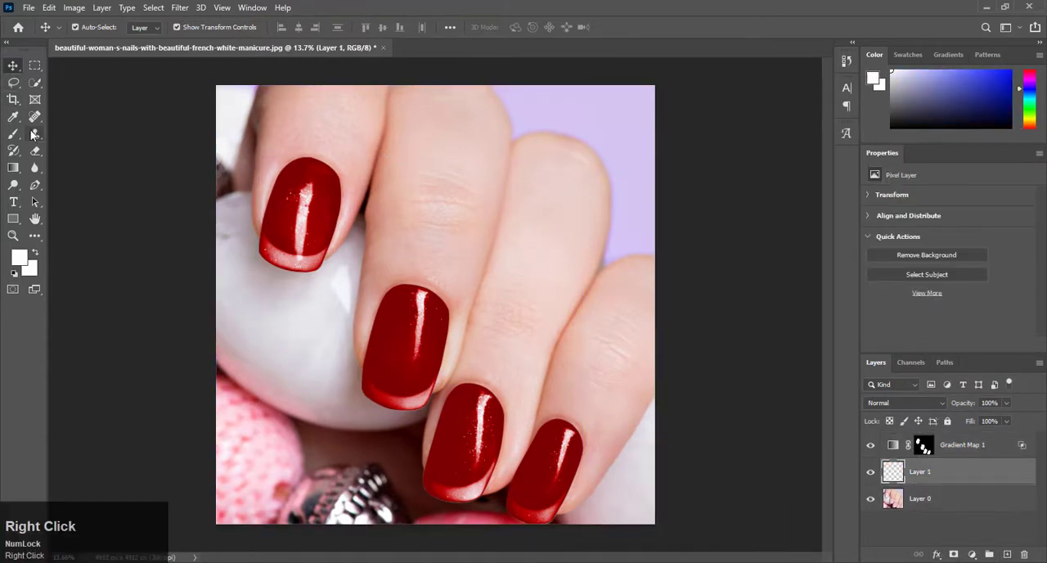
{"action": "left_click", "coordinate": [52, 138]}
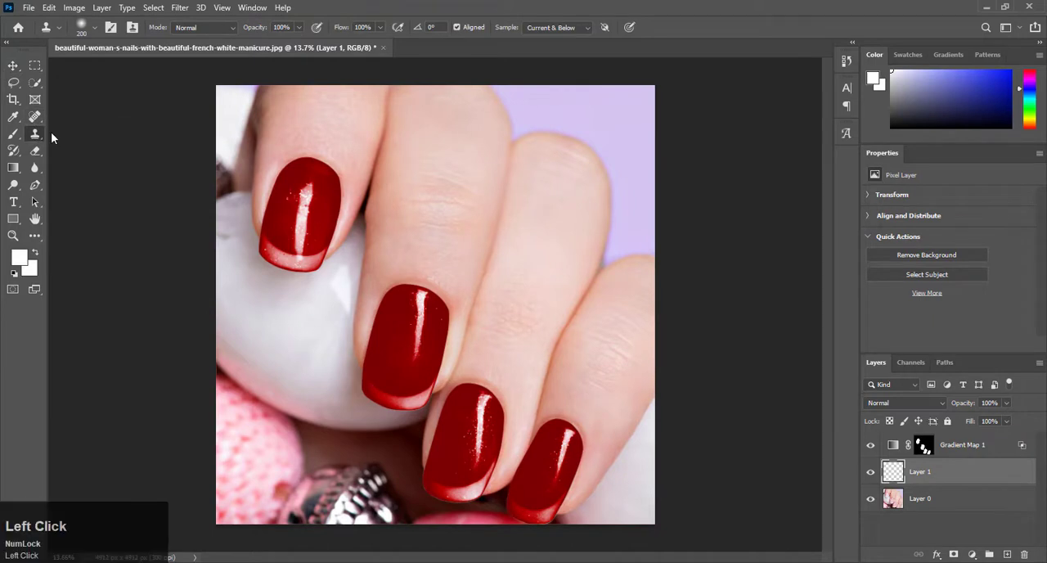
{"action": "left_click", "coordinate": [555, 28]}
{"action": "left_click", "coordinate": [555, 49]}
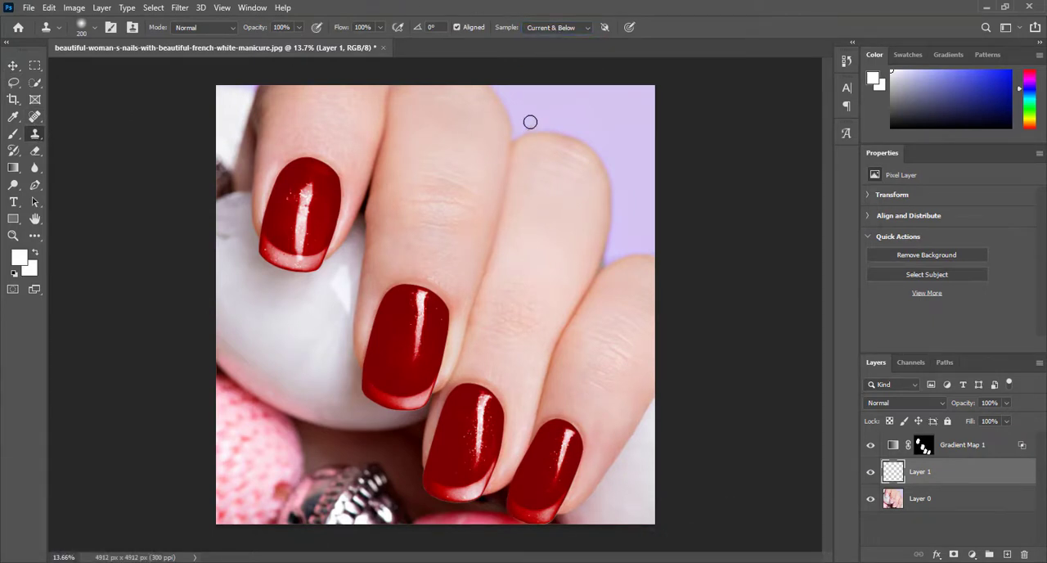
Load the Gradient Map's nail mask as a selection and make Layer 1 the active layer.
{"action": "left_click", "coordinate": [924, 445]}
{"action": "right_click", "coordinate": [929, 446]}
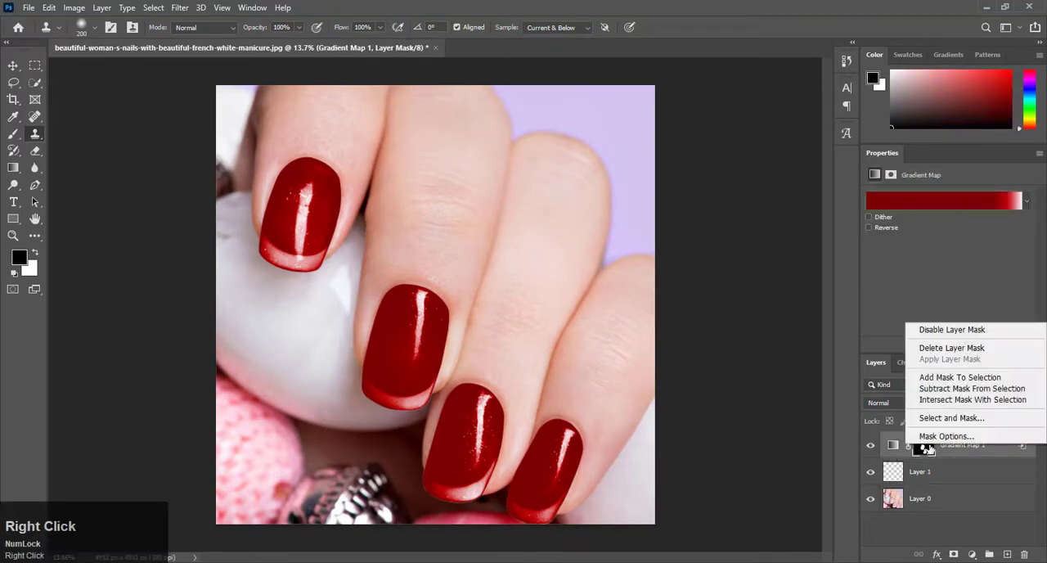
{"action": "left_click", "coordinate": [953, 442]}
{"action": "left_click", "coordinate": [917, 475]}
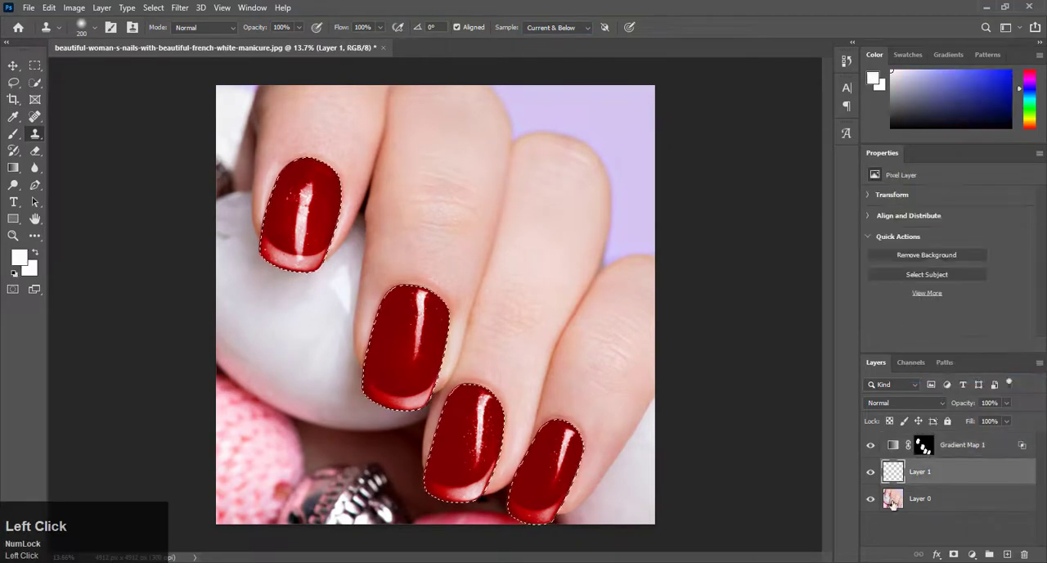
Clone the nail's plain red area over the white tip of the little-finger nail with a 125 px brush.
{"action": "scroll", "coordinate": [569, 481], "scroll_direction": "up", "scroll_amount": 3, "text": "alt"}
{"action": "scroll", "coordinate": [568, 481], "scroll_direction": "up", "scroll_amount": 3, "text": "alt"}
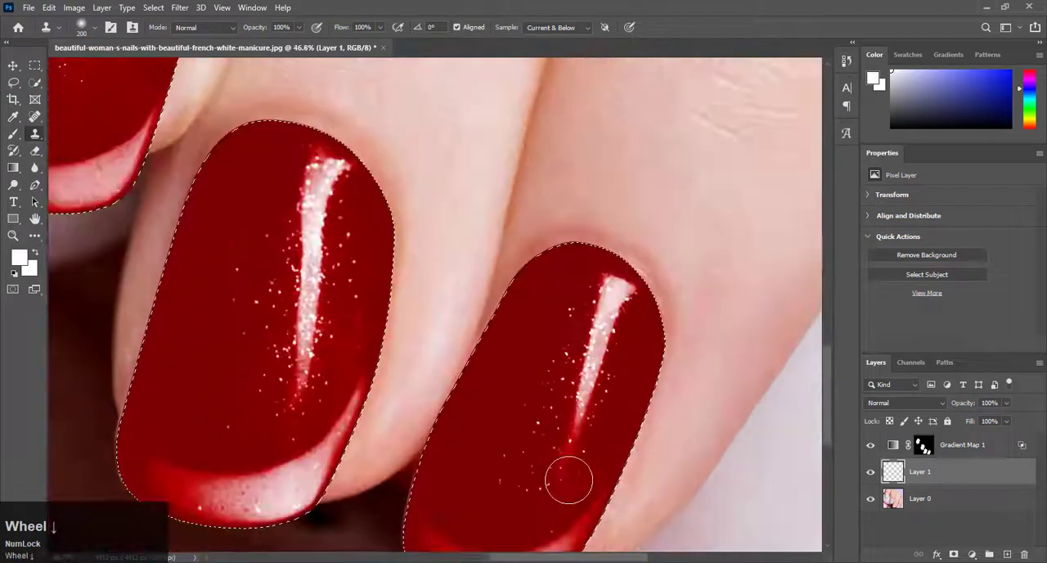
{"action": "left_click", "coordinate": [460, 437], "text": "alt"}
{"action": "key", "text": "bracketleft"}
{"action": "key", "text": "bracketleft"}
{"action": "key", "text": "bracketleft"}
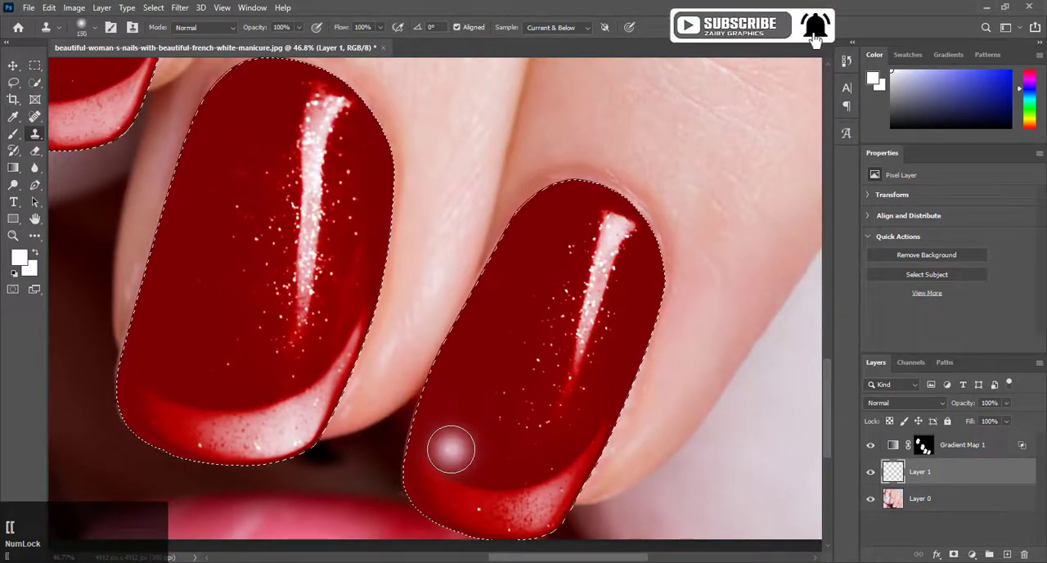
{"action": "left_click", "coordinate": [453, 441], "text": "alt"}
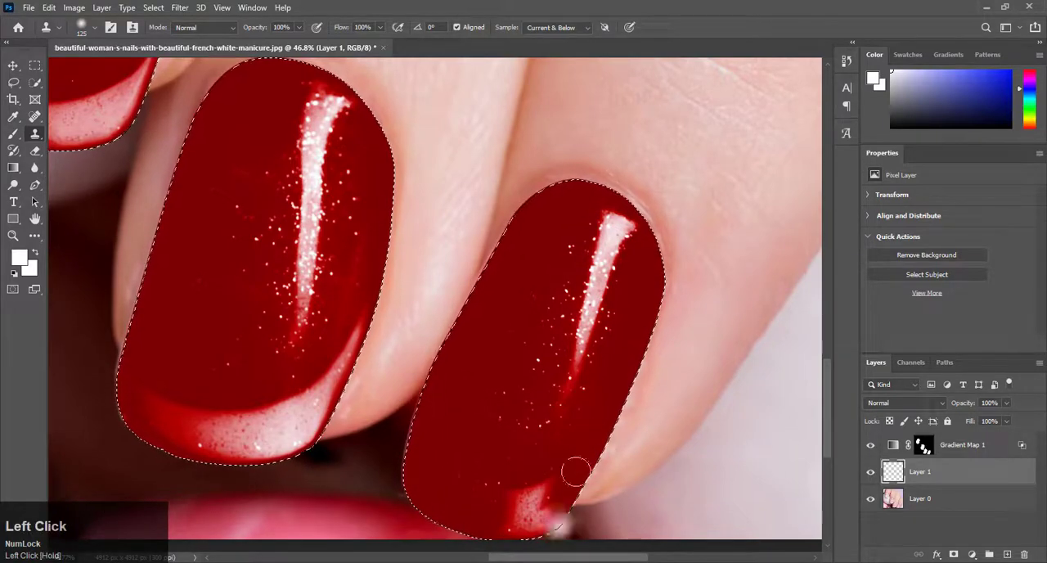
Clone plain red nail surface over the pale tip of the ring-finger nail, resampling as needed.
{"action": "scroll", "coordinate": [343, 368], "scroll_direction": "up", "scroll_amount": 2}
{"action": "left_click", "coordinate": [330, 358], "text": "alt"}
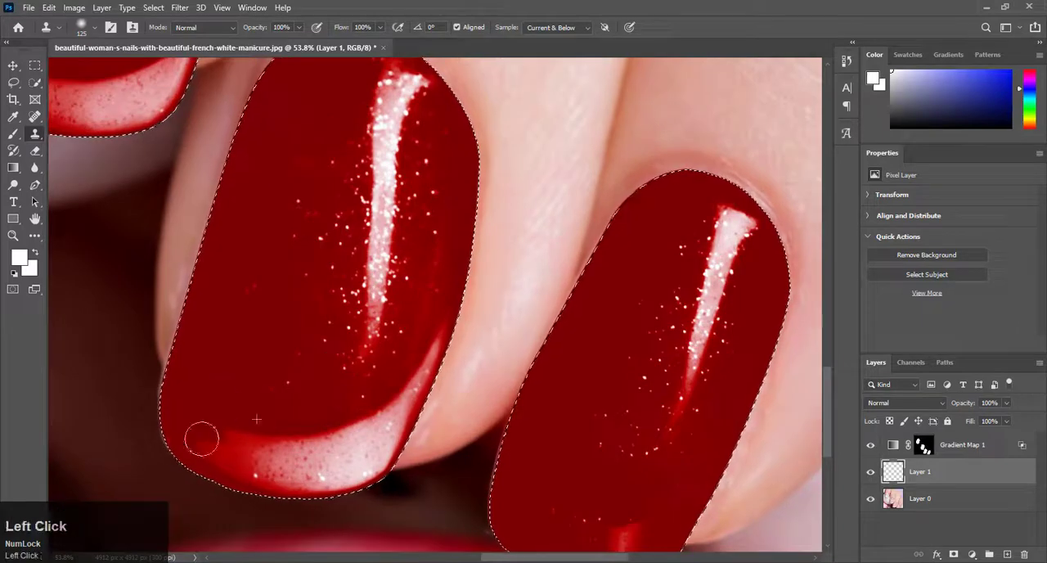
{"action": "mouse_move", "coordinate": [202, 438]}
{"action": "left_mouse_down"}
{"action": "mouse_move", "coordinate": [215, 416]}
{"action": "mouse_move", "coordinate": [237, 455]}
{"action": "mouse_move", "coordinate": [299, 425]}
{"action": "mouse_move", "coordinate": [297, 481]}
{"action": "left_mouse_up"}
{"action": "left_click", "coordinate": [330, 372], "text": "alt"}
{"action": "mouse_move", "coordinate": [329, 434]}
{"action": "left_mouse_down"}
{"action": "mouse_move", "coordinate": [336, 495]}
{"action": "mouse_move", "coordinate": [309, 467]}
{"action": "left_mouse_up"}
{"action": "left_click", "coordinate": [427, 283], "text": "alt"}
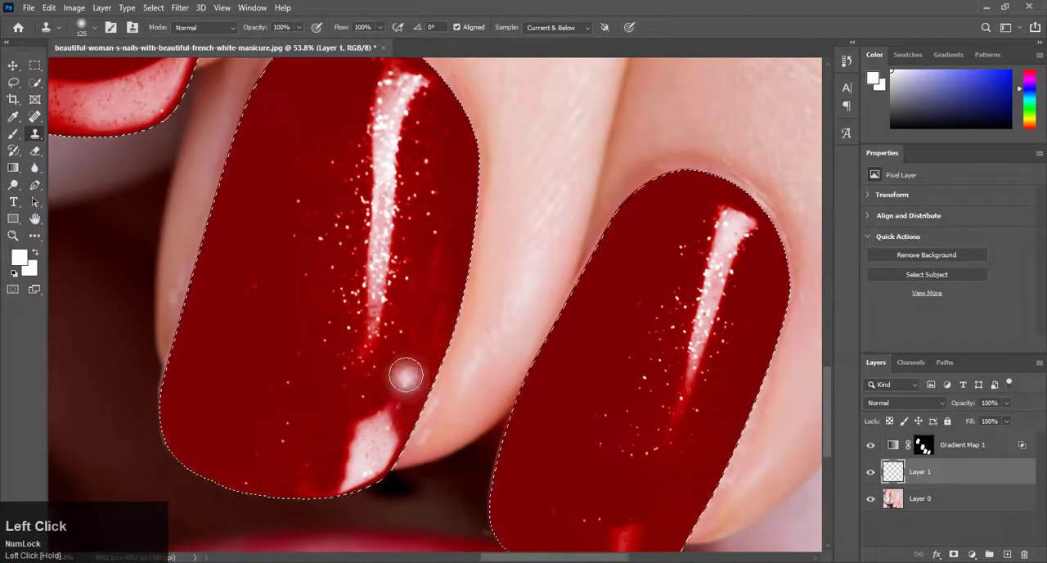
{"action": "scroll", "coordinate": [379, 484], "scroll_direction": "down", "scroll_amount": 3}
{"action": "scroll", "coordinate": [385, 487], "scroll_direction": "up", "scroll_amount": 4}
{"action": "left_click", "coordinate": [463, 405], "text": "alt"}
{"action": "left_click_drag", "start_coordinate": [433, 404], "coordinate": [392, 414]}
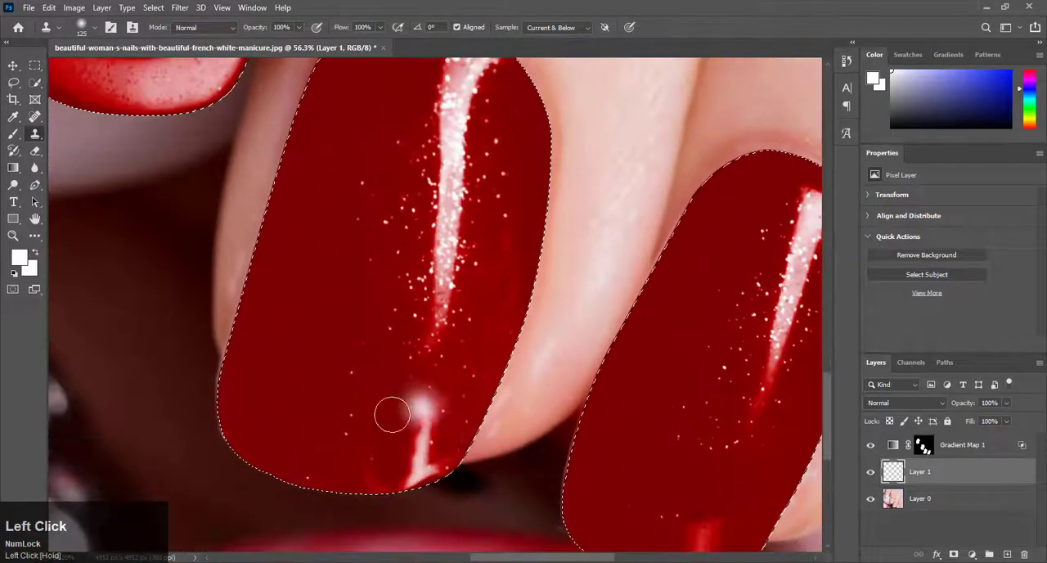
Clone plain red nail surface over the pale French tip of the middle-finger nail.
{"action": "scroll", "coordinate": [368, 429], "scroll_direction": "down", "scroll_amount": 5}
{"action": "scroll", "coordinate": [234, 188], "scroll_direction": "up", "scroll_amount": 5}
{"action": "mouse_move", "coordinate": [96, 257]}
{"action": "left_mouse_down"}
{"action": "mouse_move", "coordinate": [109, 286]}
{"action": "mouse_move", "coordinate": [166, 196]}
{"action": "mouse_move", "coordinate": [130, 235]}
{"action": "mouse_move", "coordinate": [124, 290]}
{"action": "mouse_move", "coordinate": [187, 321]}
{"action": "mouse_move", "coordinate": [230, 218]}
{"action": "mouse_move", "coordinate": [207, 280]}
{"action": "left_mouse_up"}
{"action": "left_click", "coordinate": [172, 176], "text": "alt"}
{"action": "scroll", "coordinate": [313, 149], "scroll_direction": "up", "scroll_amount": 1}
{"action": "mouse_move", "coordinate": [313, 150]}
{"action": "left_mouse_down"}
{"action": "mouse_move", "coordinate": [329, 243]}
{"action": "mouse_move", "coordinate": [292, 332]}
{"action": "mouse_move", "coordinate": [255, 277]}
{"action": "left_mouse_up"}
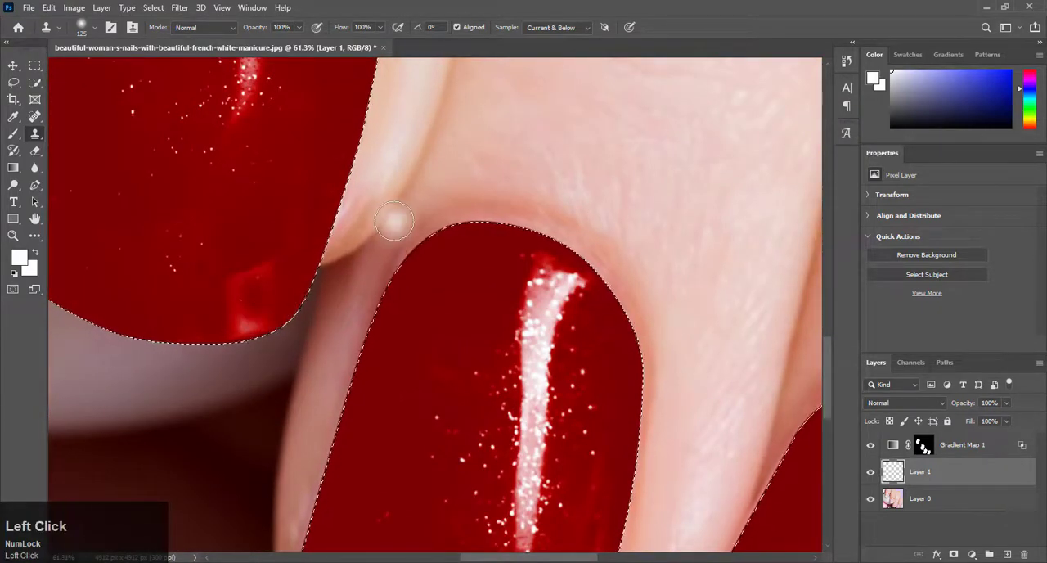
Clone red nail surface over both sides of the index-finger nail's pale tip, leaving the central highlight streak.
{"action": "scroll", "coordinate": [247, 252], "scroll_direction": "down", "scroll_amount": 8}
{"action": "scroll", "coordinate": [193, 302], "scroll_direction": "up", "scroll_amount": 8}
{"action": "left_click", "coordinate": [192, 301], "text": "alt"}
{"action": "left_click_drag", "start_coordinate": [122, 314], "coordinate": [123, 377]}
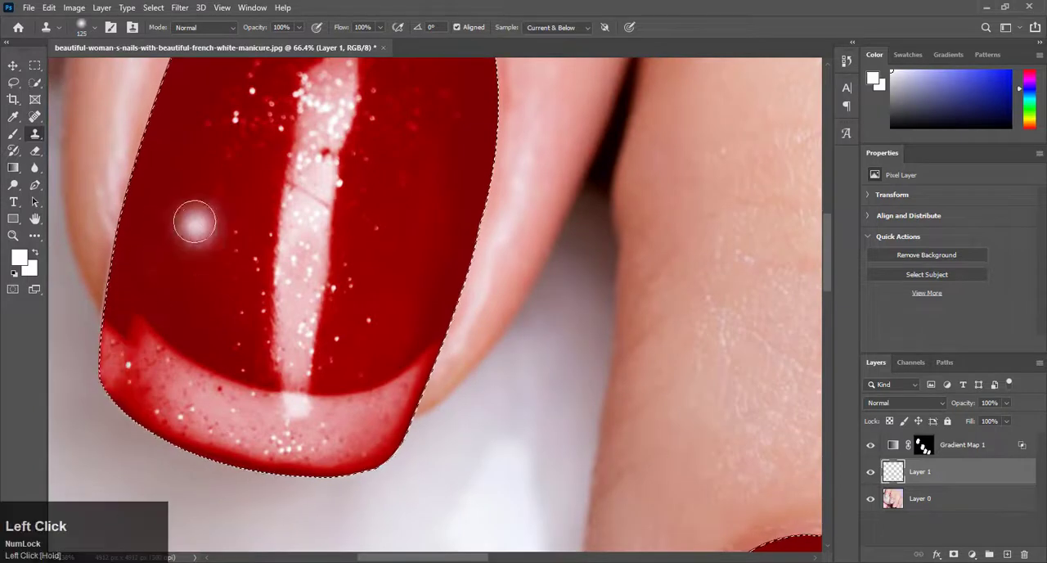
{"action": "left_click", "coordinate": [194, 228], "text": "alt"}
{"action": "mouse_move", "coordinate": [141, 329]}
{"action": "left_mouse_down"}
{"action": "mouse_move", "coordinate": [119, 331]}
{"action": "mouse_move", "coordinate": [145, 362]}
{"action": "mouse_move", "coordinate": [187, 339]}
{"action": "mouse_move", "coordinate": [210, 420]}
{"action": "mouse_move", "coordinate": [227, 400]}
{"action": "mouse_move", "coordinate": [226, 434]}
{"action": "left_mouse_up"}
{"action": "left_click", "coordinate": [403, 198], "text": "alt"}
{"action": "left_click_drag", "start_coordinate": [419, 351], "coordinate": [409, 425]}
{"action": "left_click", "coordinate": [379, 268], "text": "alt"}
{"action": "left_click", "coordinate": [399, 281], "text": "alt"}
{"action": "mouse_move", "coordinate": [392, 326]}
{"action": "left_mouse_down"}
{"action": "mouse_move", "coordinate": [382, 389]}
{"action": "mouse_move", "coordinate": [357, 405]}
{"action": "mouse_move", "coordinate": [361, 361]}
{"action": "mouse_move", "coordinate": [258, 377]}
{"action": "mouse_move", "coordinate": [252, 436]}
{"action": "mouse_move", "coordinate": [335, 409]}
{"action": "mouse_move", "coordinate": [331, 458]}
{"action": "left_mouse_up"}
{"action": "left_click", "coordinate": [372, 329], "text": "alt"}
{"action": "left_click", "coordinate": [223, 394], "text": "alt"}
{"action": "left_click_drag", "start_coordinate": [247, 429], "coordinate": [259, 384]}
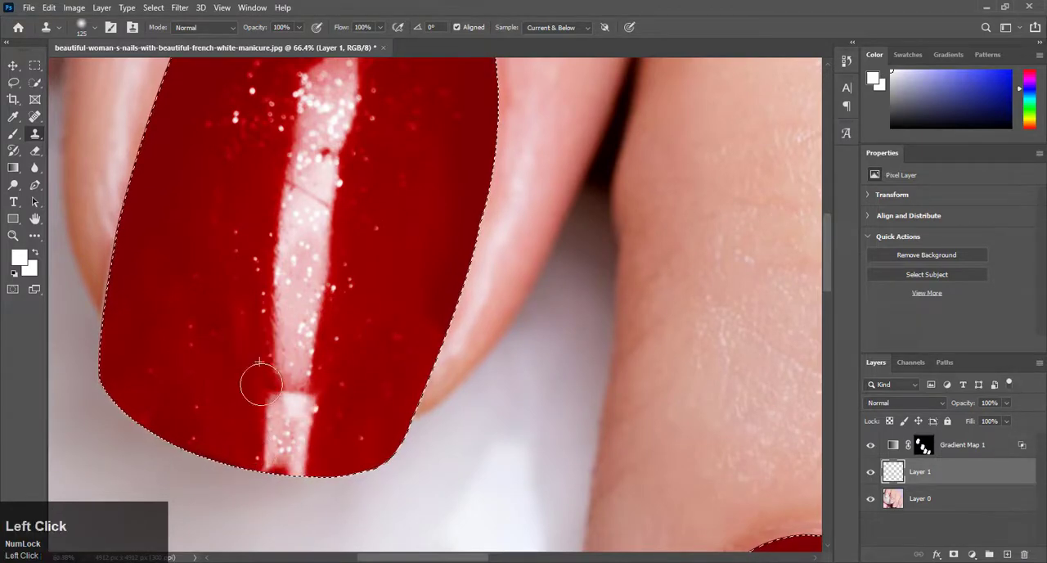
Refine the index-finger nail's highlight by cloning it down to the tip and cleaning the red around it.
{"action": "scroll", "coordinate": [259, 384], "scroll_direction": "down", "scroll_amount": 4}
{"action": "scroll", "coordinate": [327, 229], "scroll_direction": "up", "scroll_amount": 3}
{"action": "left_click", "coordinate": [266, 151], "text": "alt"}
{"action": "mouse_move", "coordinate": [277, 161]}
{"action": "left_mouse_down"}
{"action": "mouse_move", "coordinate": [246, 191]}
{"action": "mouse_move", "coordinate": [232, 233]}
{"action": "mouse_move", "coordinate": [205, 390]}
{"action": "left_mouse_up"}
{"action": "scroll", "coordinate": [297, 278], "scroll_direction": "down", "scroll_amount": 4}
{"action": "scroll", "coordinate": [298, 278], "scroll_direction": "up", "scroll_amount": 3}
{"action": "left_click", "coordinate": [316, 243], "text": "alt"}
{"action": "mouse_move", "coordinate": [299, 226]}
{"action": "left_mouse_down"}
{"action": "mouse_move", "coordinate": [262, 416]}
{"action": "mouse_move", "coordinate": [274, 517]}
{"action": "left_mouse_up"}
{"action": "scroll", "coordinate": [300, 418], "scroll_direction": "down", "scroll_amount": 3}
{"action": "scroll", "coordinate": [289, 478], "scroll_direction": "up", "scroll_amount": 5}
{"action": "left_click_drag", "start_coordinate": [231, 438], "coordinate": [234, 496]}
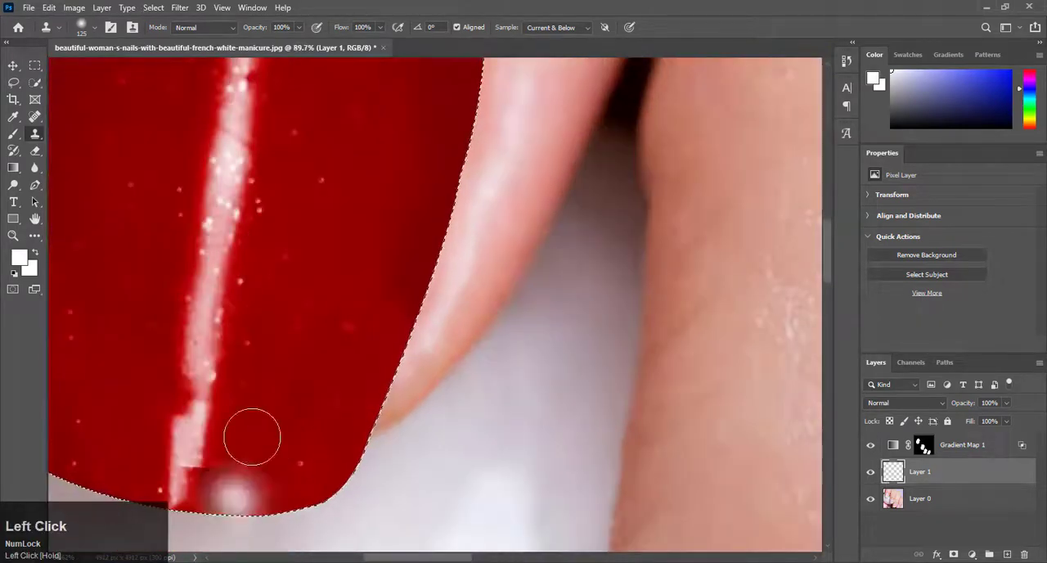
{"action": "left_click", "coordinate": [252, 437], "text": "alt"}
{"action": "left_click_drag", "start_coordinate": [230, 395], "coordinate": [229, 489]}
Clone touch-ups onto the remaining nails, extending the shine on the middle-finger nail's tip.
{"action": "scroll", "coordinate": [288, 347], "scroll_direction": "down", "scroll_amount": 5}
{"action": "scroll", "coordinate": [286, 306], "scroll_direction": "up", "scroll_amount": 1}
{"action": "mouse_move", "coordinate": [298, 201]}
{"action": "left_mouse_down"}
{"action": "mouse_move", "coordinate": [270, 355]}
{"action": "mouse_move", "coordinate": [236, 391]}
{"action": "left_mouse_up"}
{"action": "scroll", "coordinate": [311, 393], "scroll_direction": "down", "scroll_amount": 7}
{"action": "scroll", "coordinate": [568, 479], "scroll_direction": "up", "scroll_amount": 5}
{"action": "left_click", "coordinate": [565, 346]}
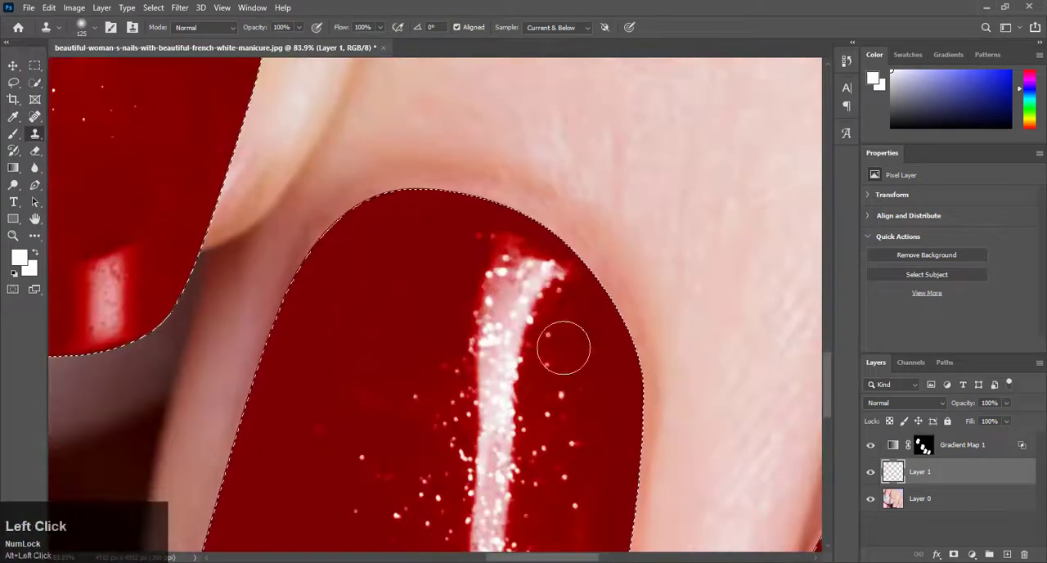
Switch to the Move tool and deselect the nails.
{"action": "scroll", "coordinate": [509, 384], "scroll_direction": "down", "scroll_amount": 6}
{"action": "left_click", "coordinate": [13, 65]}
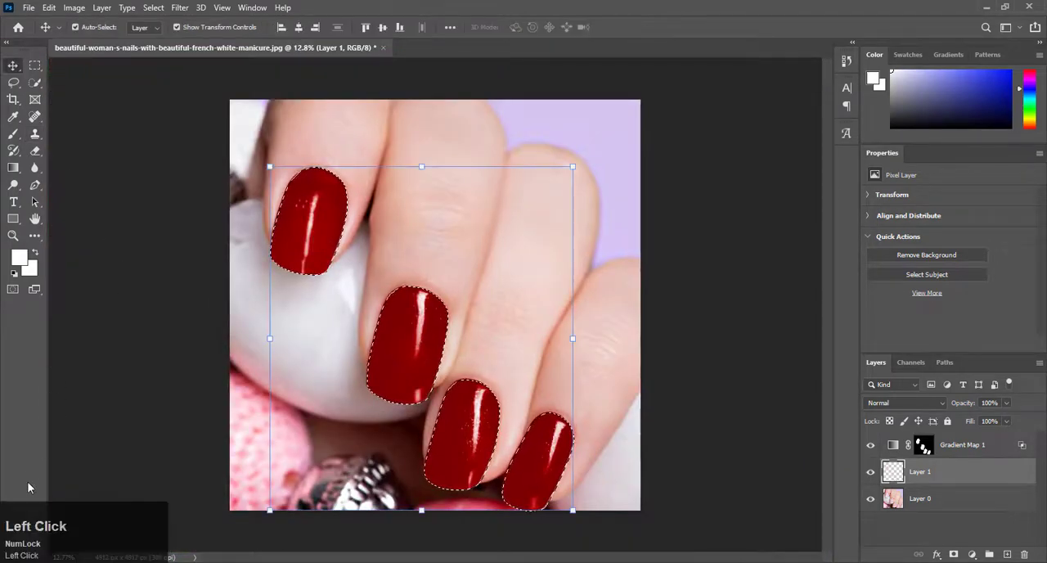
{"action": "key", "text": "ctrl+d"}
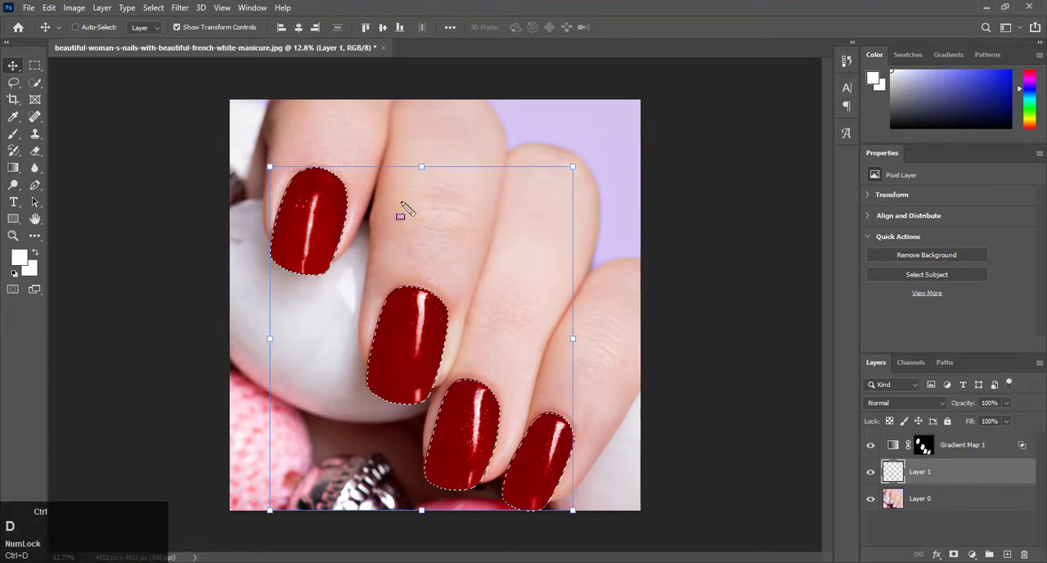
{"action": "key", "text": "ctrl+d"}
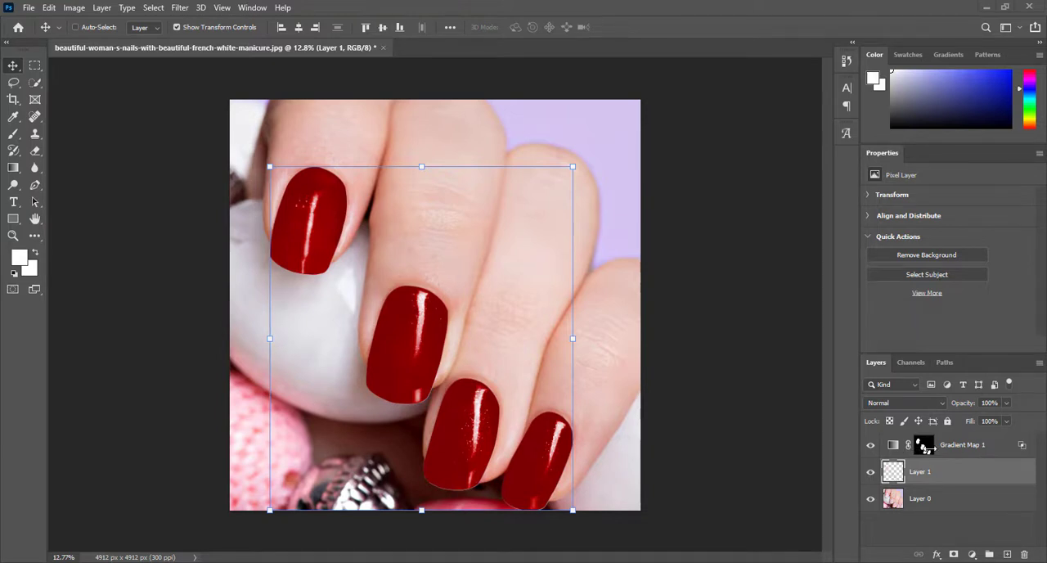
Load the Gradient Map's mask as a selection and add a Hue/Saturation adjustment layer limited to the nails.
{"action": "left_click", "coordinate": [933, 450], "text": "ctrl"}
{"action": "left_click", "coordinate": [924, 449]}
{"action": "right_click", "coordinate": [925, 449]}
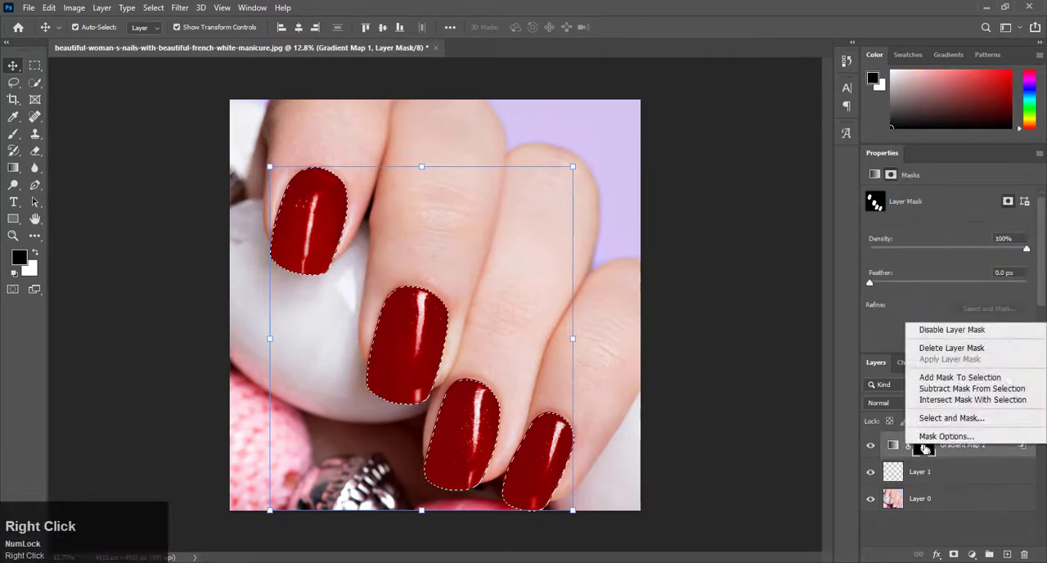
{"action": "left_click", "coordinate": [953, 378]}
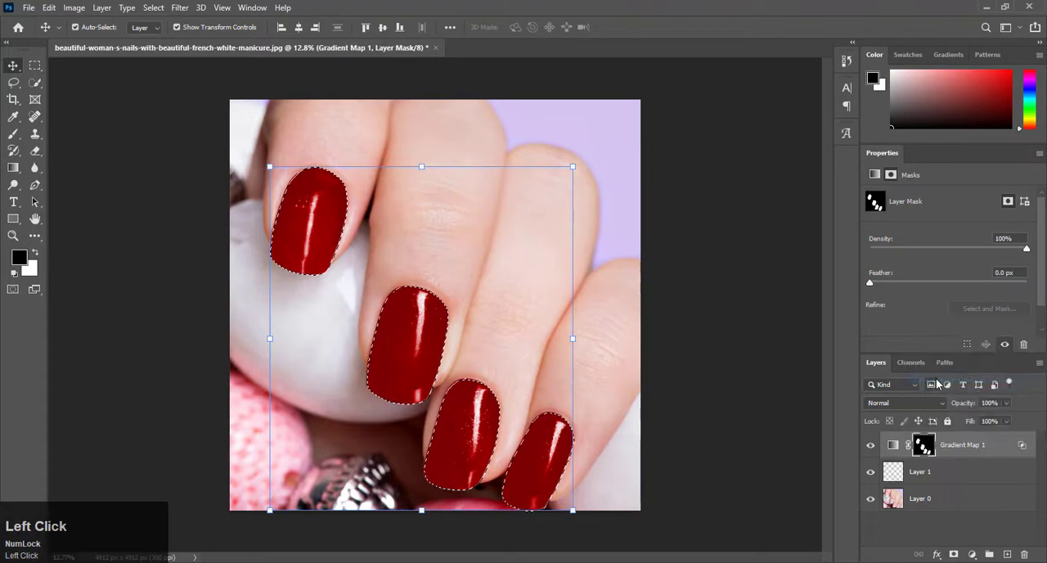
{"action": "left_click", "coordinate": [972, 556]}
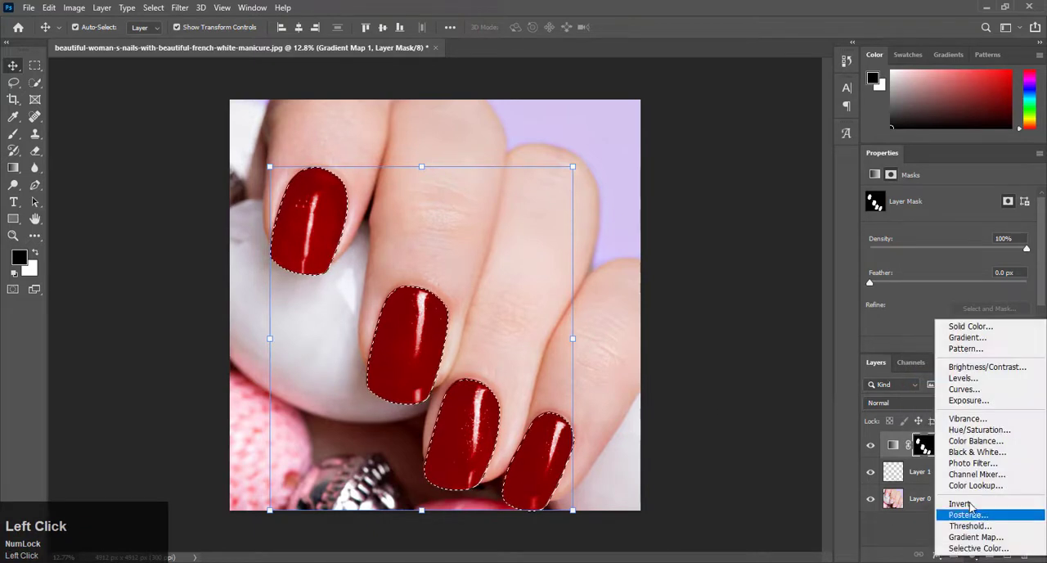
{"action": "left_click", "coordinate": [967, 430]}
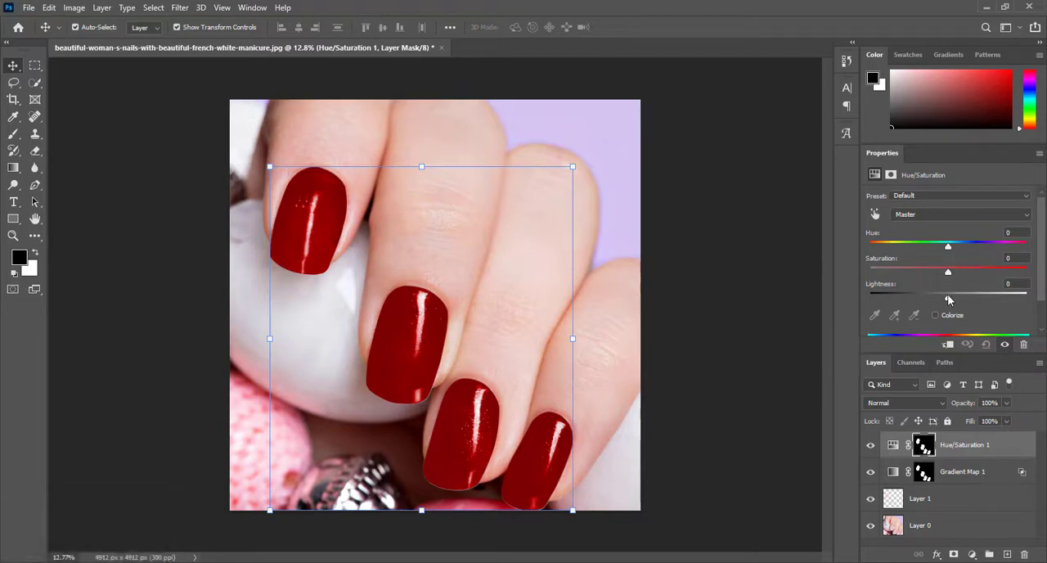
Try a burgundy nail color with Hue -24, Saturation +35 and Lightness -15, and deselect the layer.
{"action": "left_click_drag", "start_coordinate": [948, 302], "coordinate": [938, 301]}
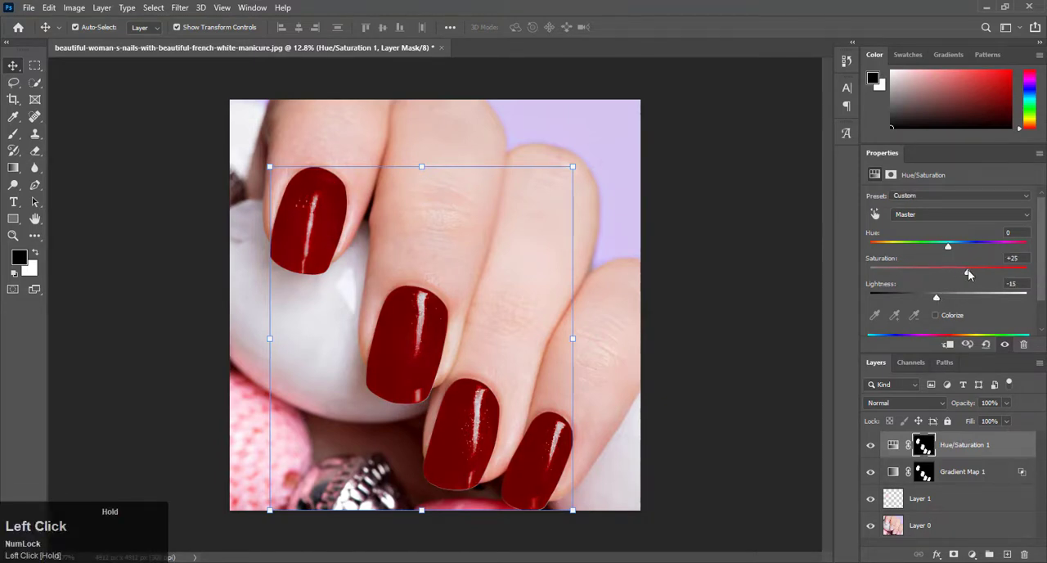
{"action": "left_click_drag", "start_coordinate": [898, 248], "coordinate": [982, 283]}
{"action": "left_click_drag", "start_coordinate": [1020, 246], "coordinate": [937, 294]}
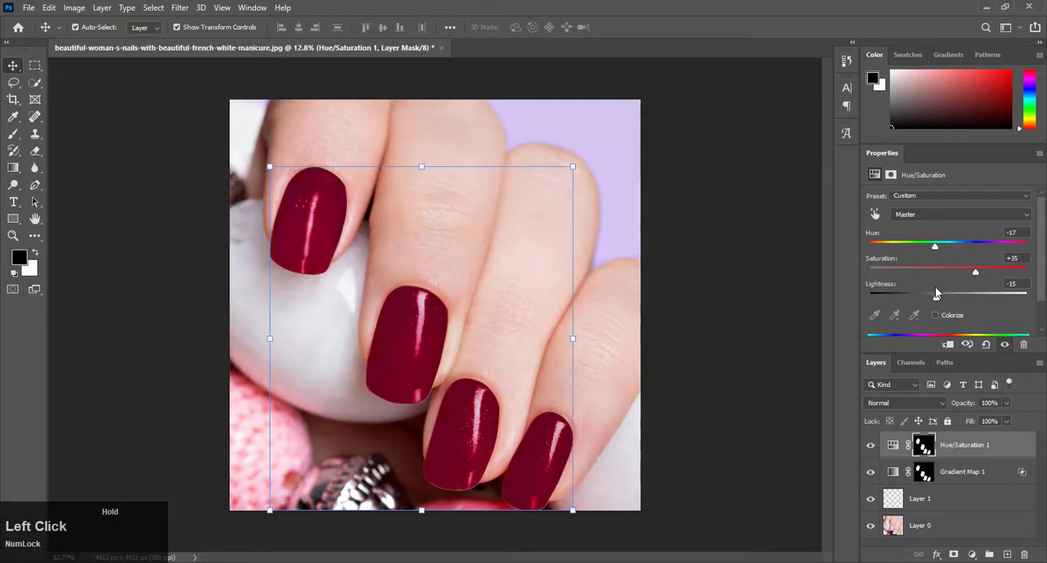
{"action": "left_click", "coordinate": [739, 273]}
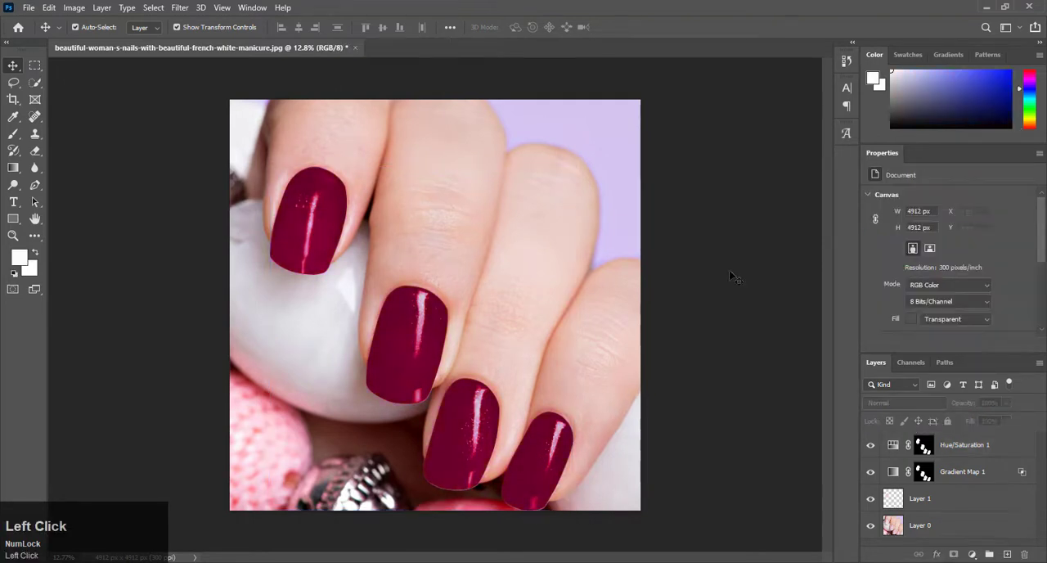
Readjust the Hue/Saturation layer's hue, saturation and lightness to turn the nails purple, and deselect the layer.
{"action": "left_click", "coordinate": [924, 446]}
{"action": "left_click", "coordinate": [893, 444]}
{"action": "mouse_move", "coordinate": [949, 272]}
{"action": "left_mouse_down"}
{"action": "mouse_move", "coordinate": [896, 271]}
{"action": "mouse_move", "coordinate": [983, 257]}
{"action": "mouse_move", "coordinate": [900, 254]}
{"action": "mouse_move", "coordinate": [940, 260]}
{"action": "mouse_move", "coordinate": [930, 266]}
{"action": "left_mouse_up"}
{"action": "left_click_drag", "start_coordinate": [937, 297], "coordinate": [913, 246]}
{"action": "left_click_drag", "start_coordinate": [895, 297], "coordinate": [939, 300]}
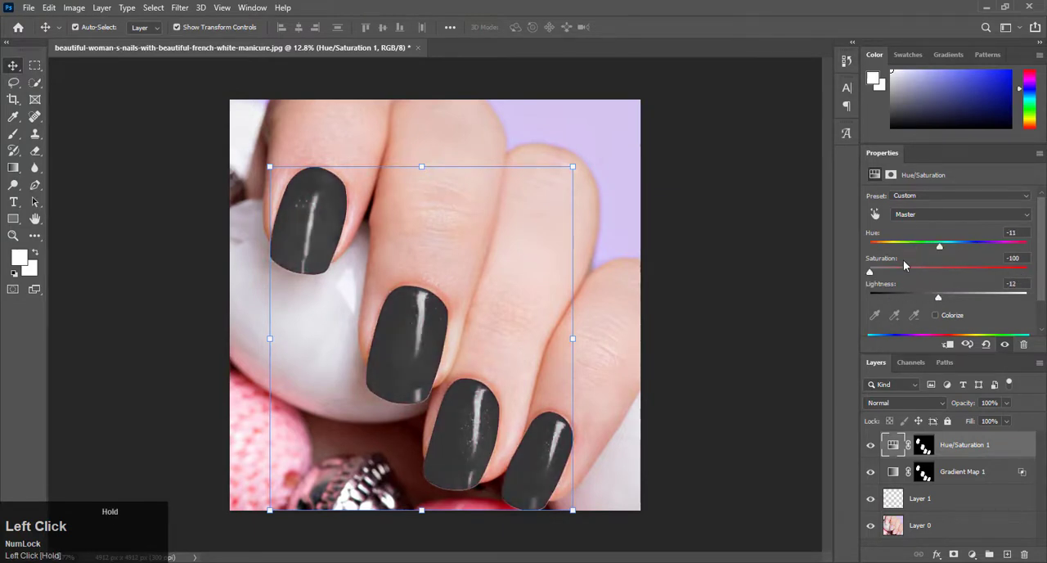
{"action": "left_click_drag", "start_coordinate": [904, 267], "coordinate": [922, 248]}
{"action": "left_click", "coordinate": [806, 313]}
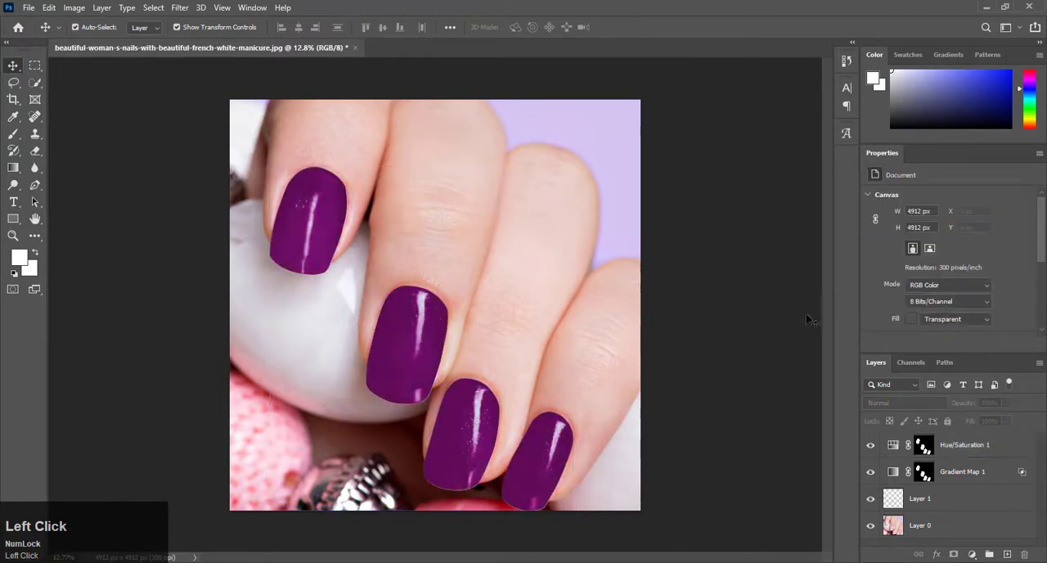
Shift the Hue/Saturation layer's hue to about -18 to turn the nails dark burgundy.
{"action": "left_click", "coordinate": [958, 468]}
{"action": "right_click", "coordinate": [919, 471]}
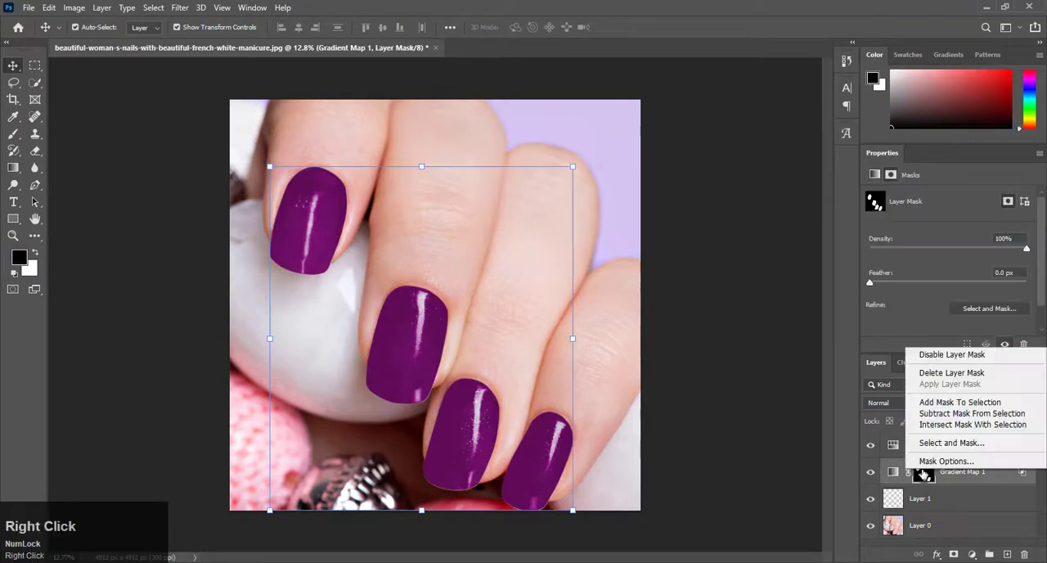
{"action": "left_click", "coordinate": [773, 397]}
{"action": "left_click", "coordinate": [894, 445]}
{"action": "left_click_drag", "start_coordinate": [909, 246], "coordinate": [943, 252]}
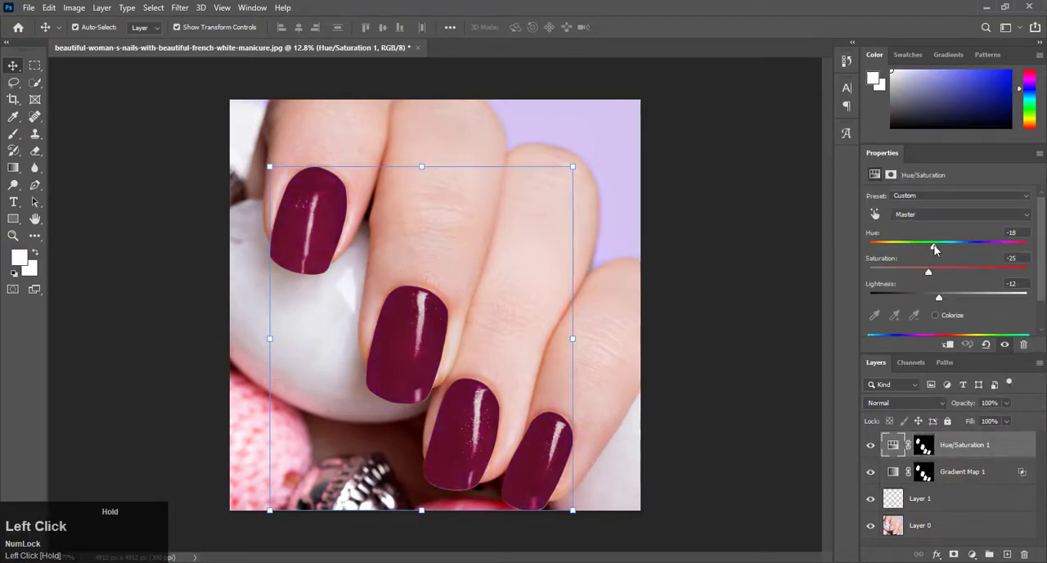
Load the Gradient Map's mask as a selection and add a Color Balance adjustment layer limited to the nails.
{"action": "left_click", "coordinate": [922, 471]}
{"action": "left_click", "coordinate": [923, 471], "text": "ctrl"}
{"action": "left_click", "coordinate": [972, 554]}
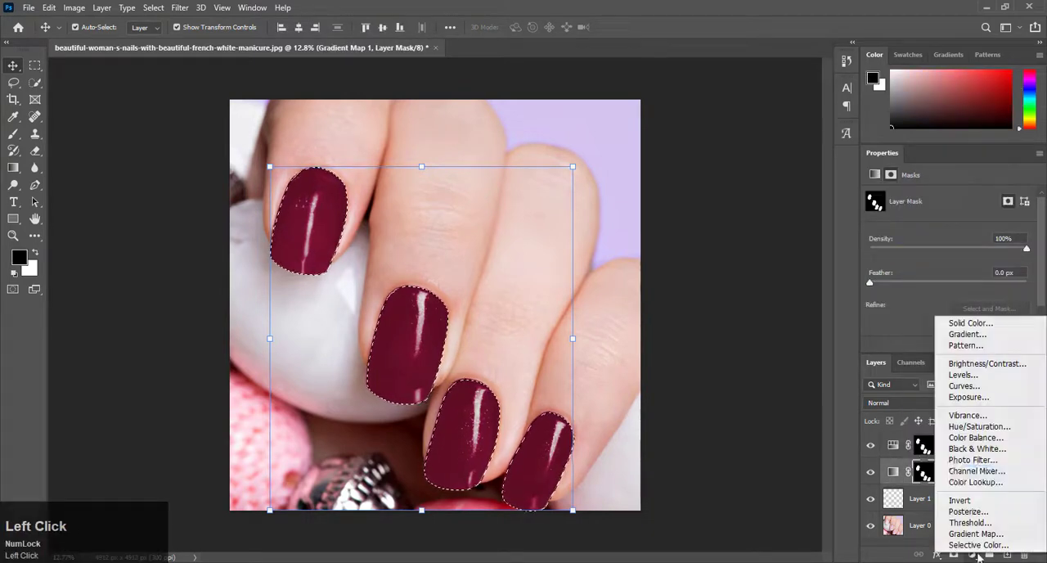
{"action": "left_click", "coordinate": [977, 438]}
Set the Color Balance midtones to Cyan-Red +32, Magenta-Green +21 and Yellow-Blue +66, and deselect the layer.
{"action": "left_click_drag", "start_coordinate": [931, 272], "coordinate": [994, 278]}
{"action": "left_click_drag", "start_coordinate": [932, 227], "coordinate": [943, 273]}
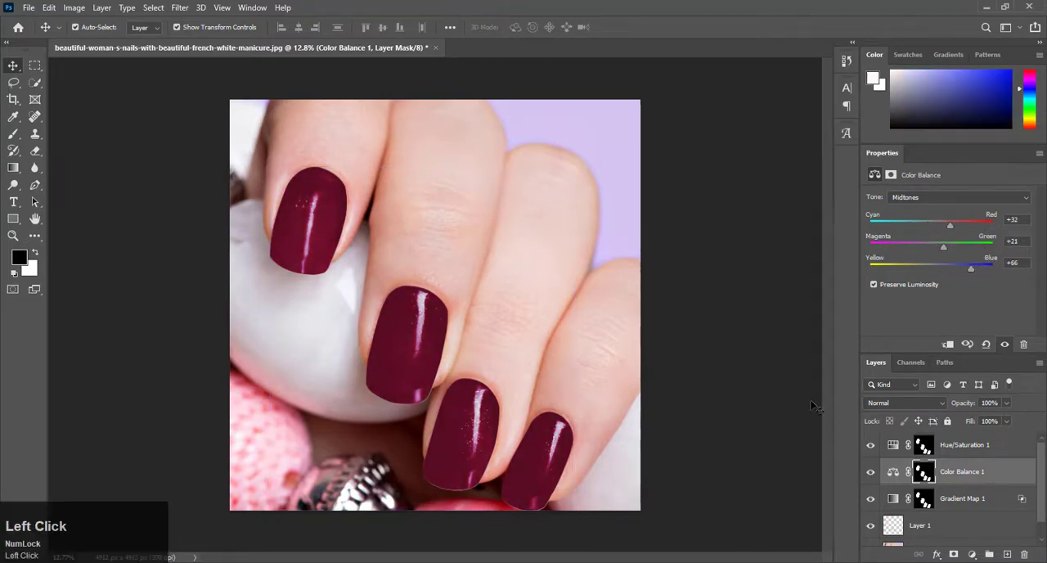
{"action": "left_click", "coordinate": [670, 303]}
{"action": "scroll", "coordinate": [456, 336], "scroll_direction": "up", "scroll_amount": 2}
{"action": "scroll", "coordinate": [454, 343], "scroll_direction": "down", "scroll_amount": 2}
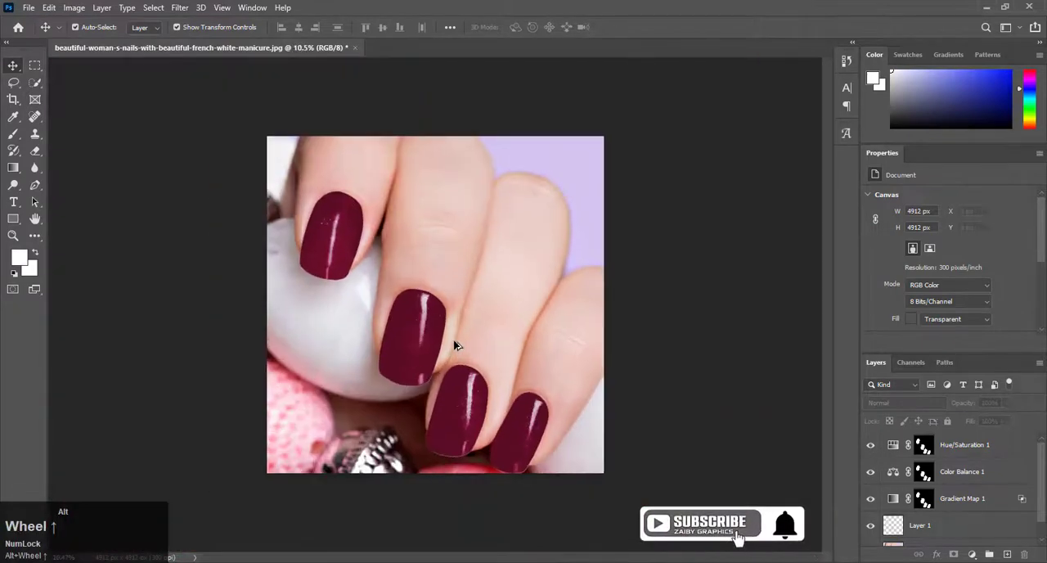
{"action": "scroll", "coordinate": [360, 369], "scroll_direction": "up", "scroll_amount": 5}
{"action": "scroll", "coordinate": [360, 368], "scroll_direction": "down", "scroll_amount": 4}
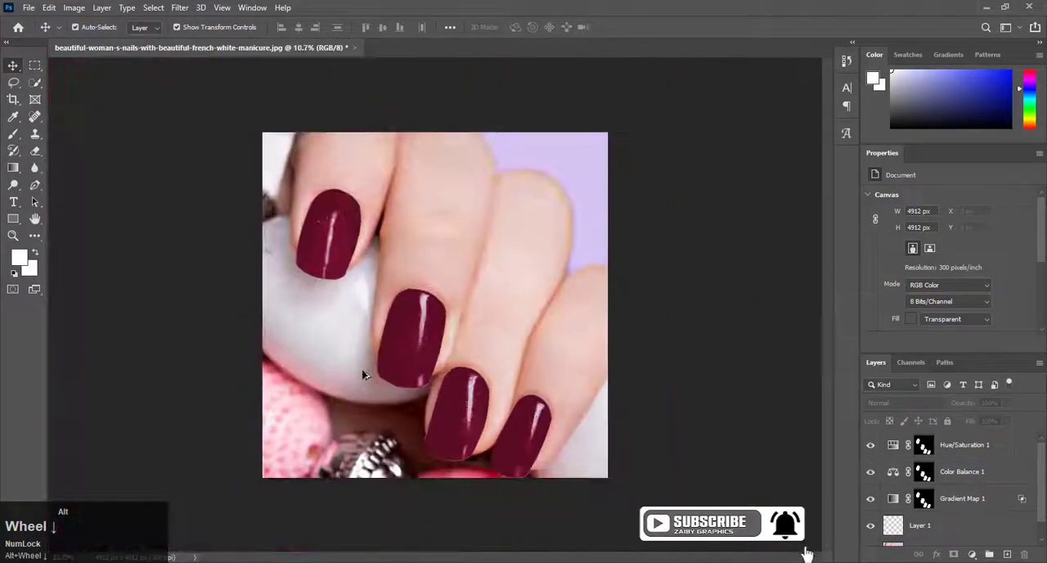
{"action": "left_click", "coordinate": [668, 304]}
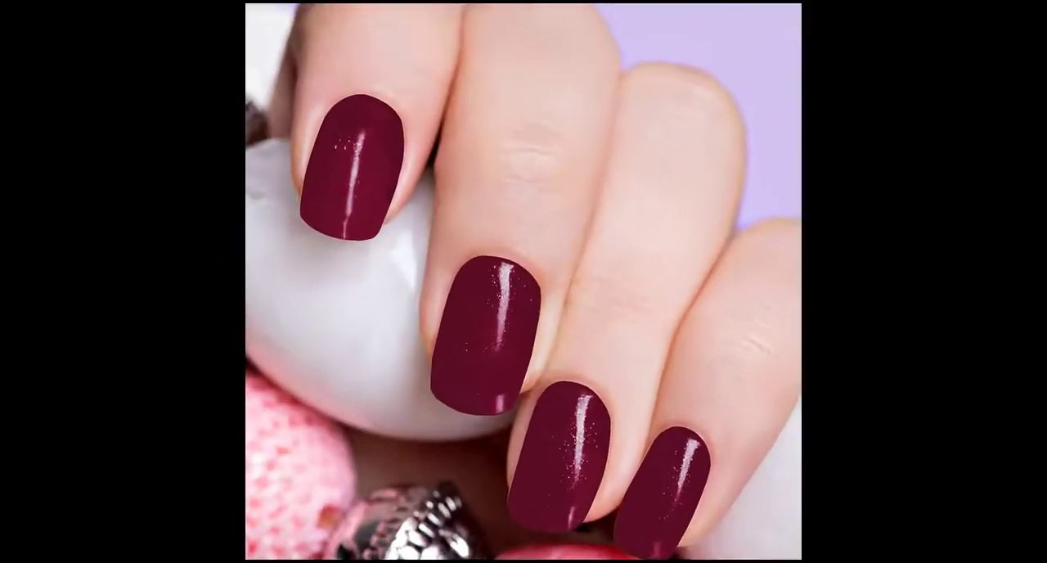